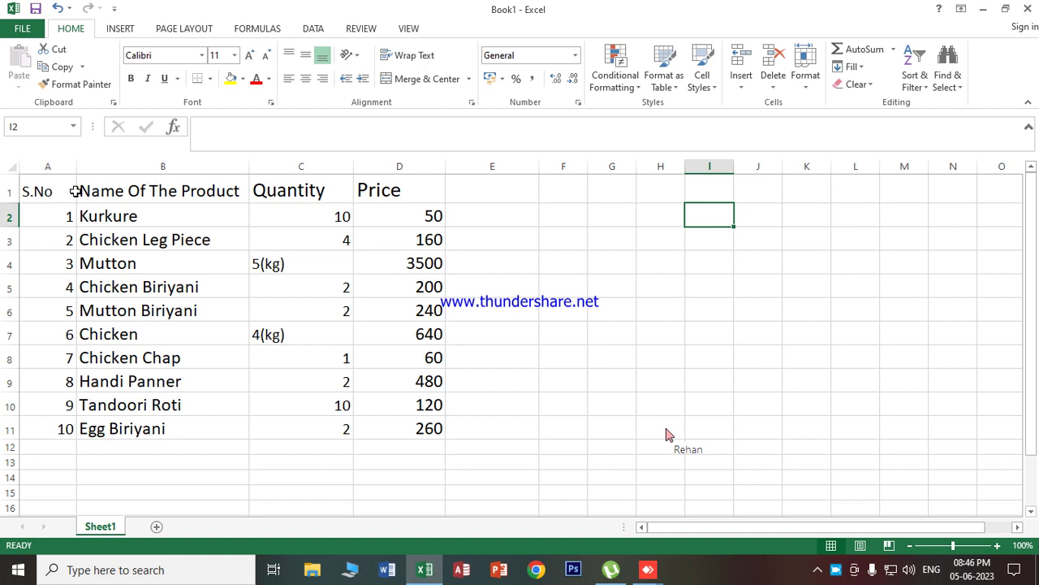
Enlarge the product table A1:D11 text to size 22 and centre it
left_click(203, 195)
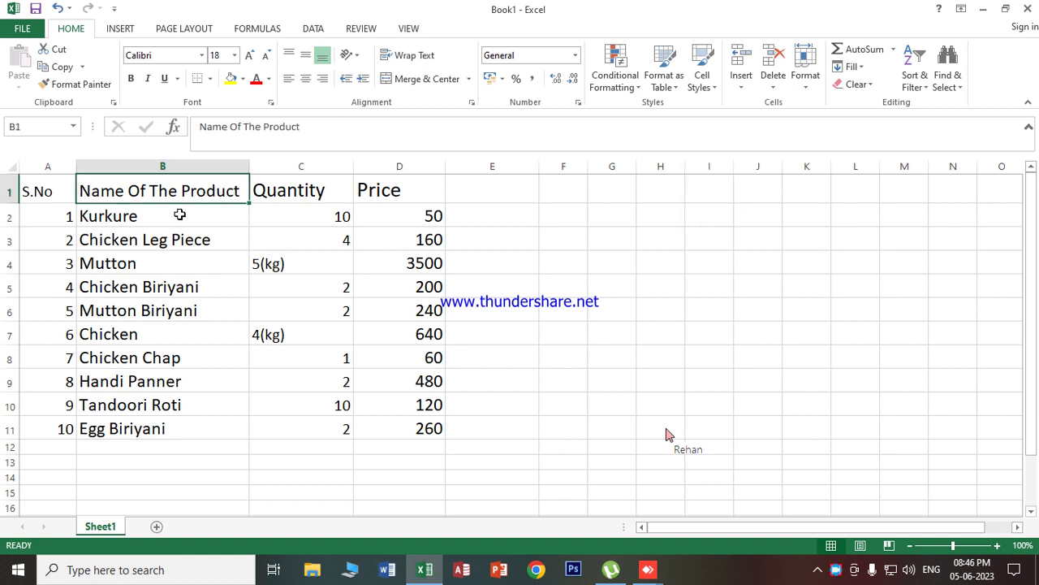
left_click(144, 280)
left_click_drag(50, 203, 405, 435)
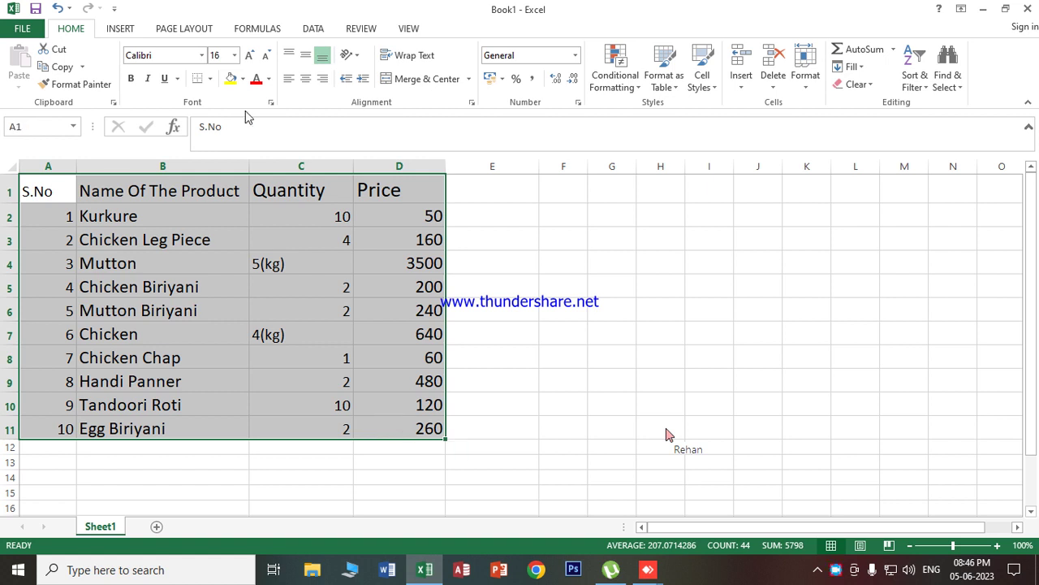
left_click(251, 57)
left_click(251, 57)
left_click(251, 57)
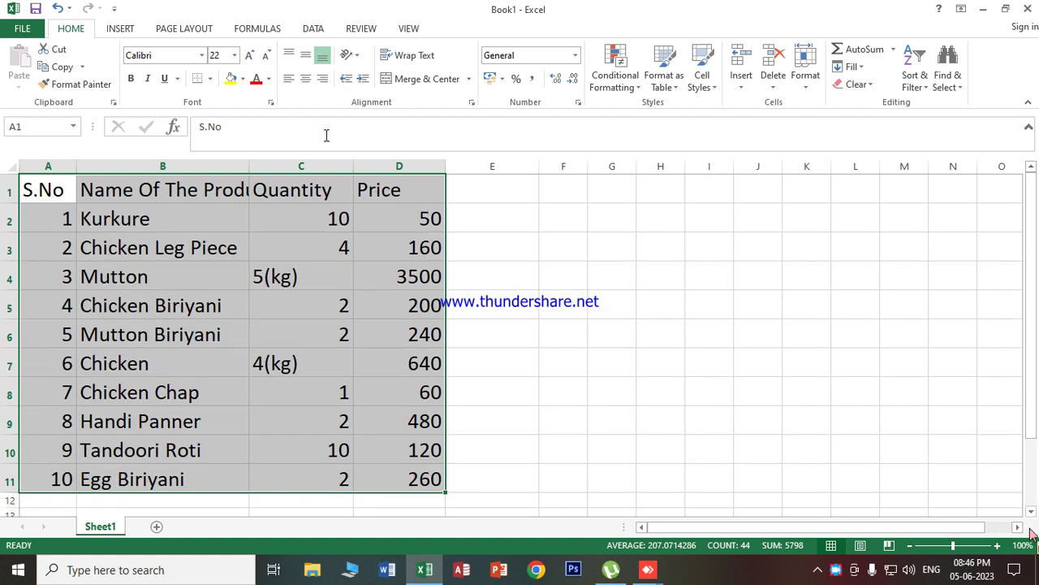
left_click(305, 79)
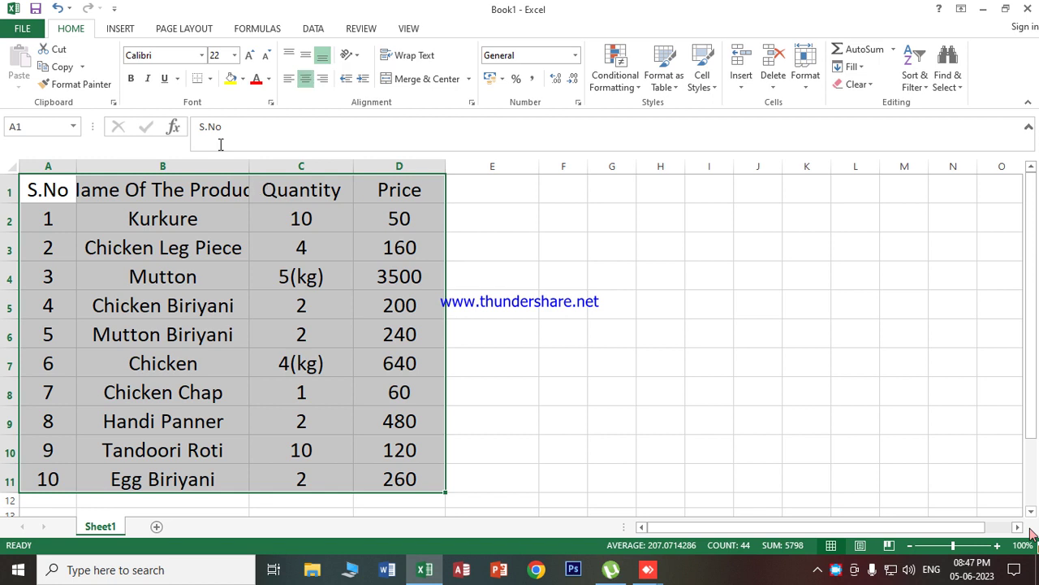
Autofit column B to the product names and give every table cell a border
left_click(236, 211)
double_click(249, 168)
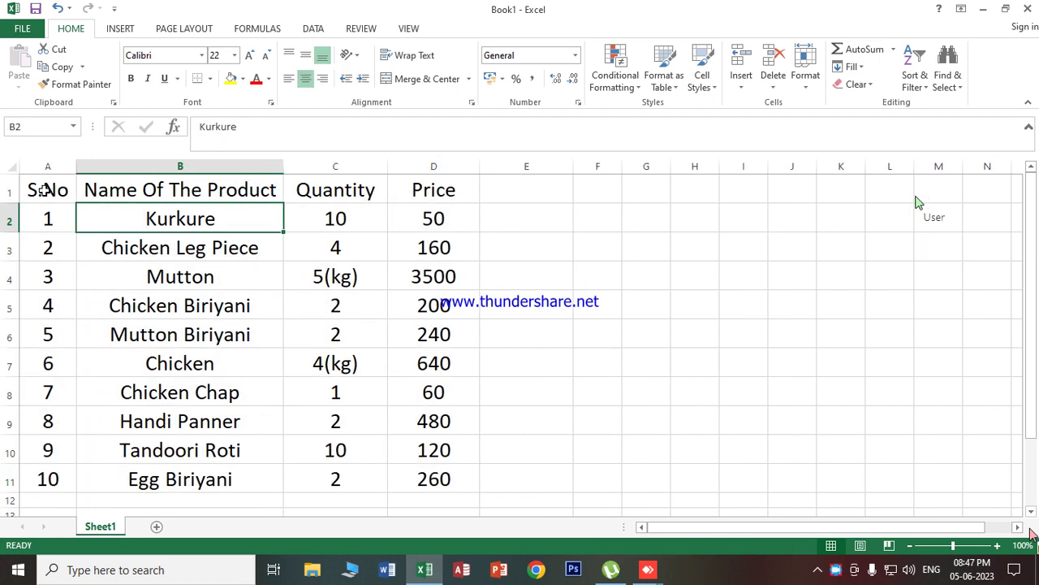
left_click_drag(44, 190, 452, 481)
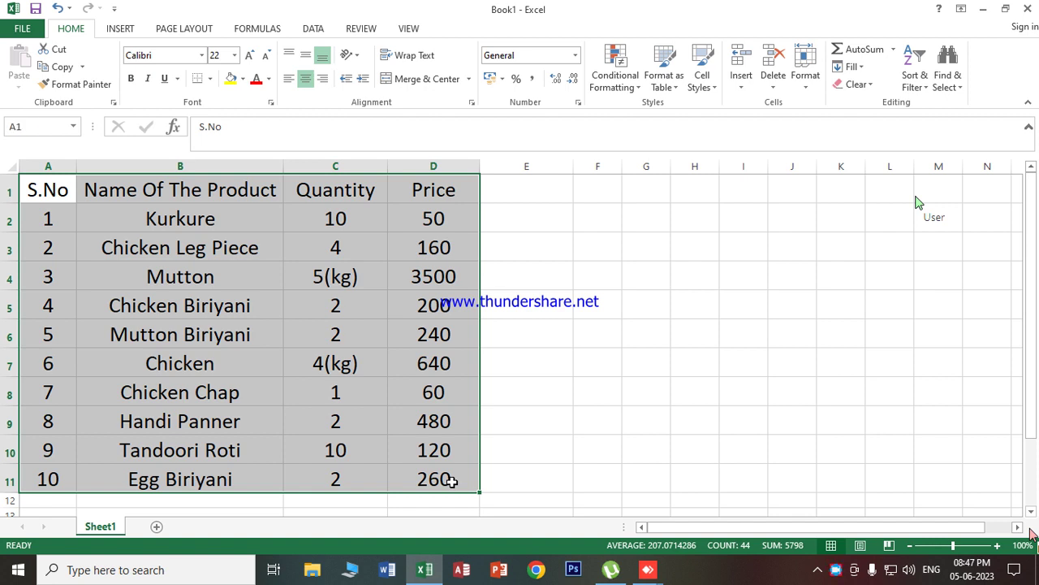
left_click(209, 79)
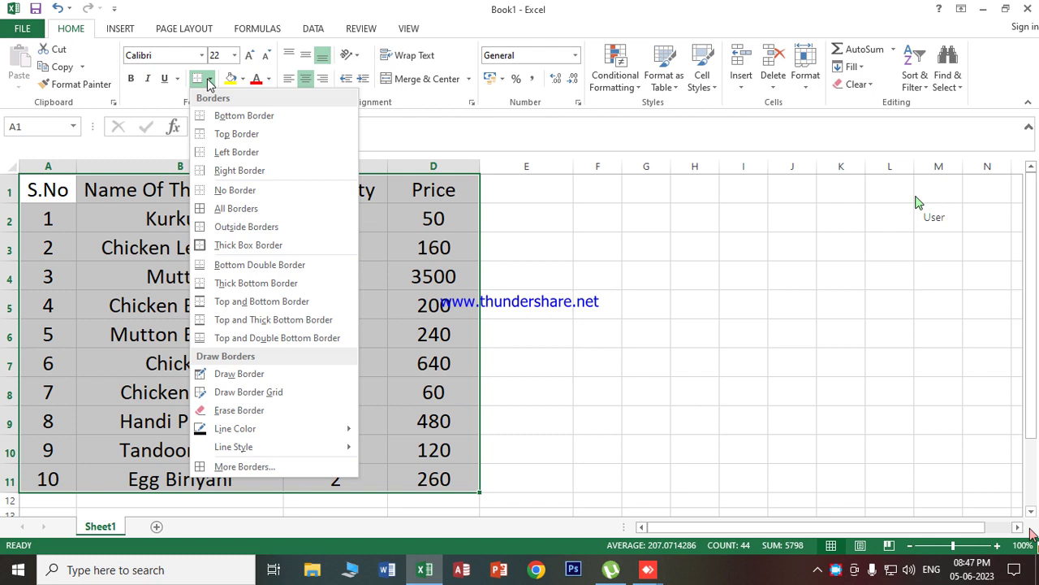
left_click(232, 208)
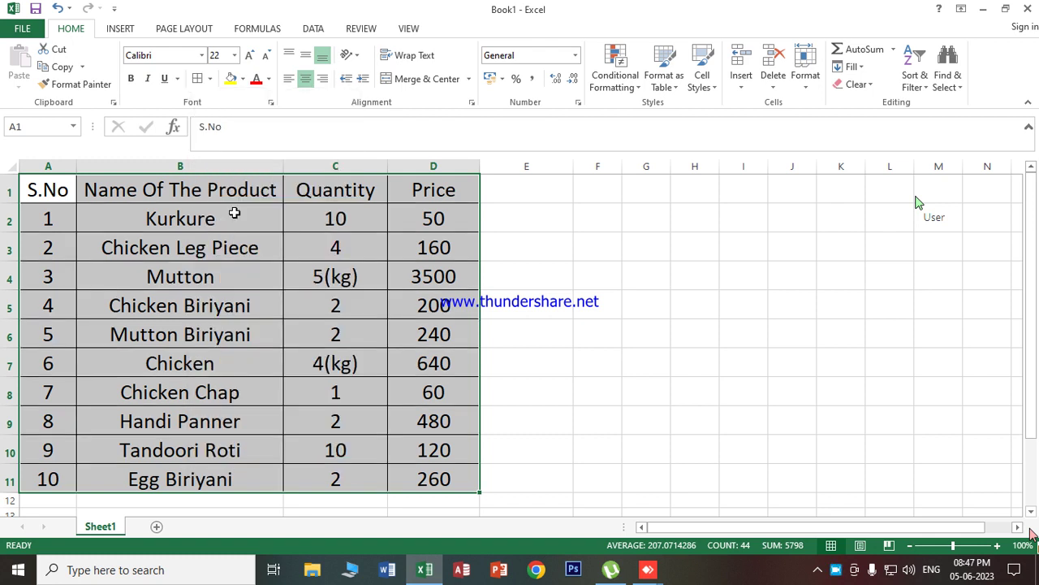
left_click(684, 286)
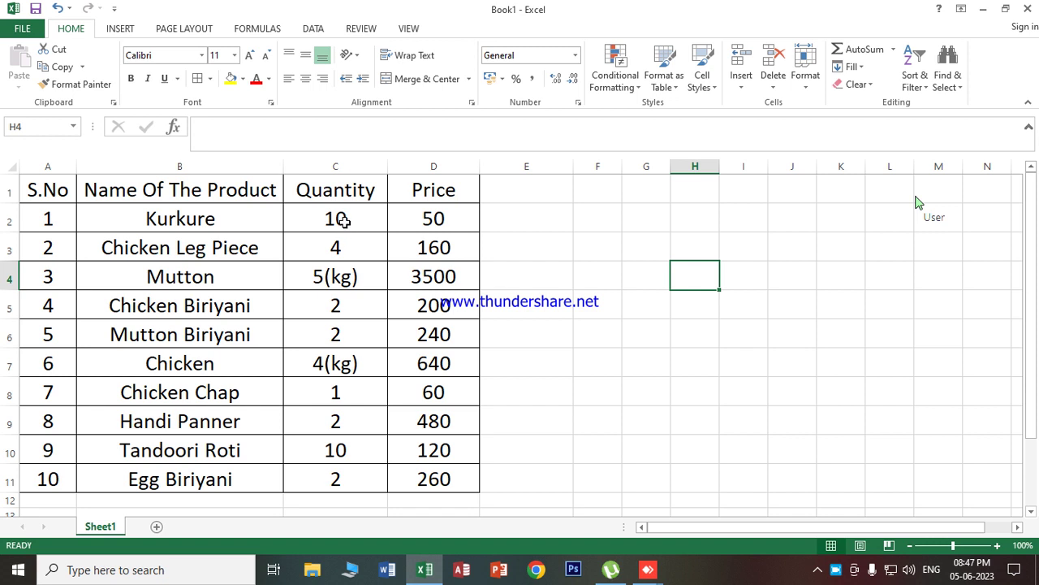
Change the Mutton and Chicken quantities in C4 and C7 to 5 and 4
left_click(335, 276)
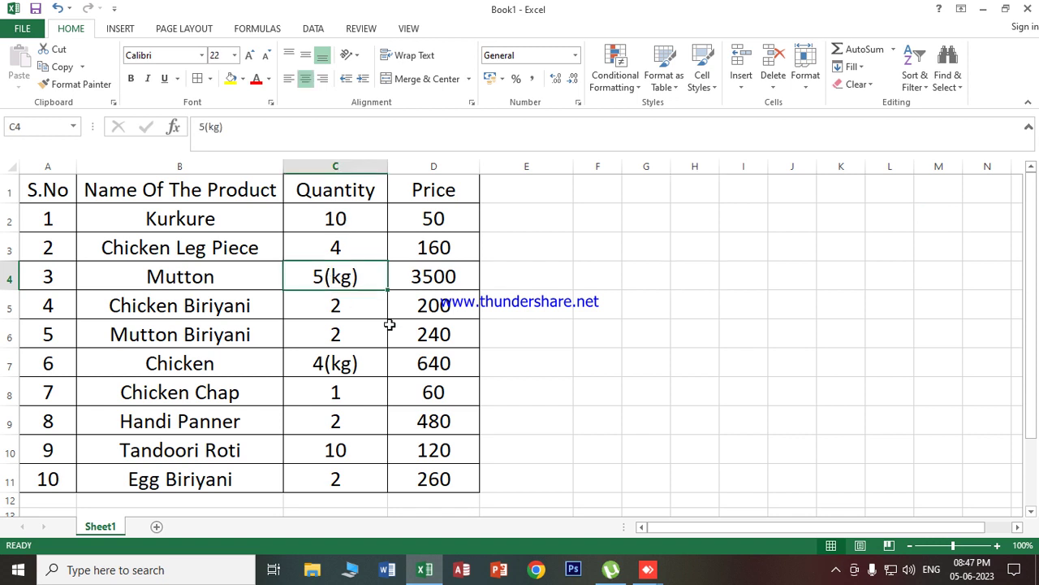
type("5")
left_click(409, 351)
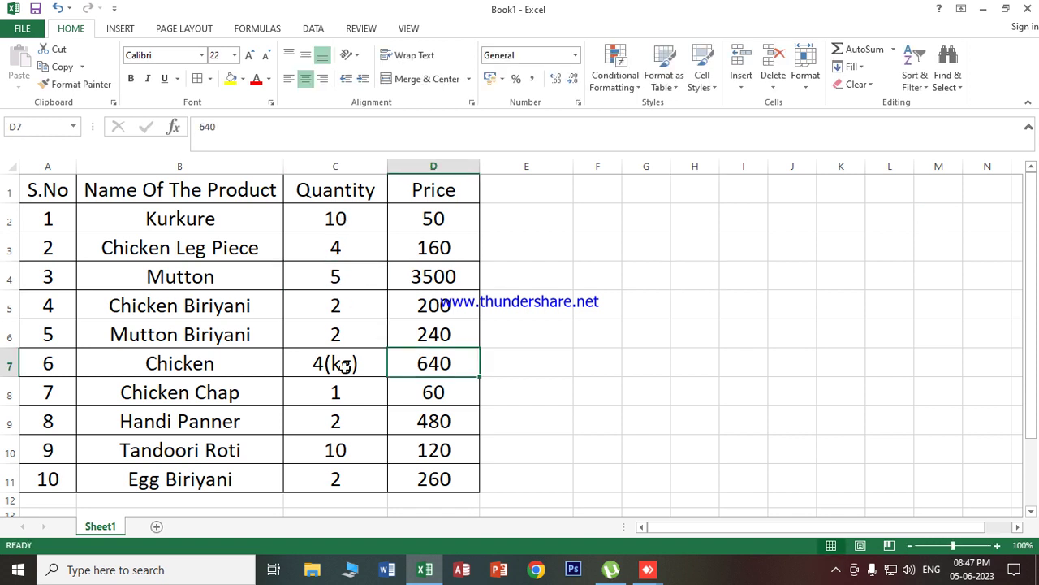
left_click(345, 365)
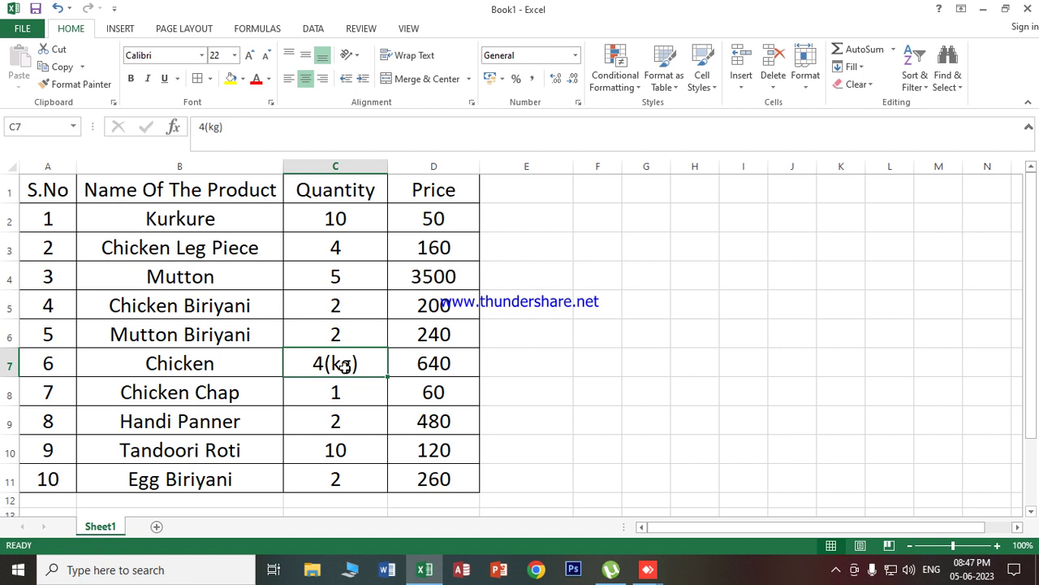
type("4")
left_click(526, 363)
Retitle header C1 to 'Quantity (Kg)' and autofit column C to fit it
left_click(347, 209)
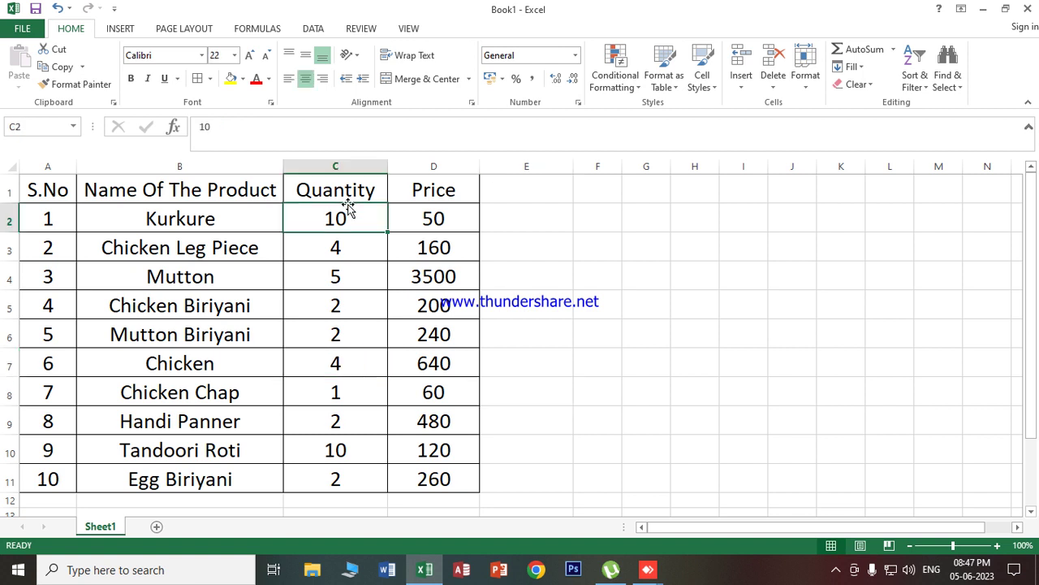
left_click(272, 131)
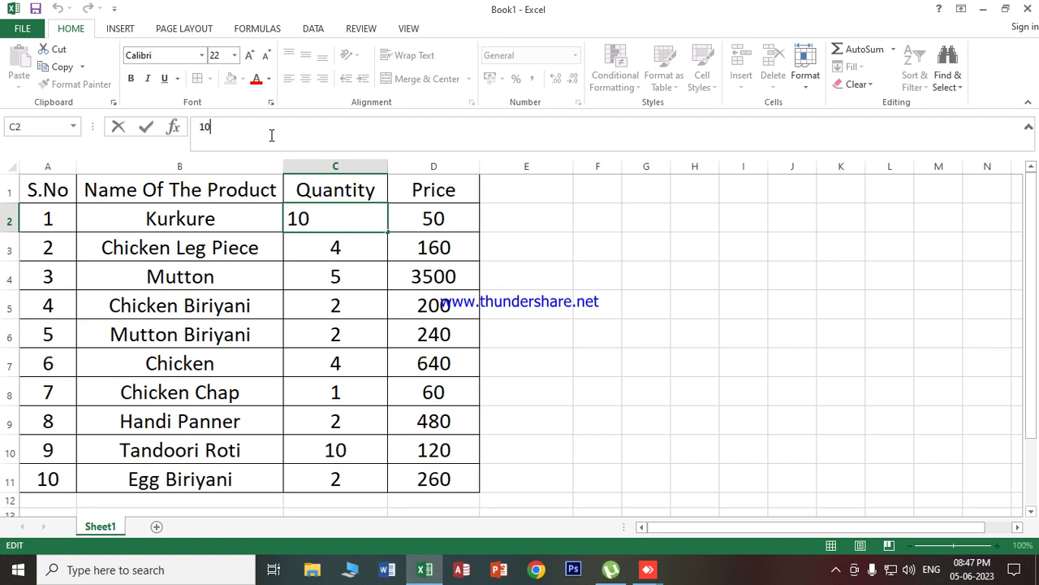
left_click(347, 195)
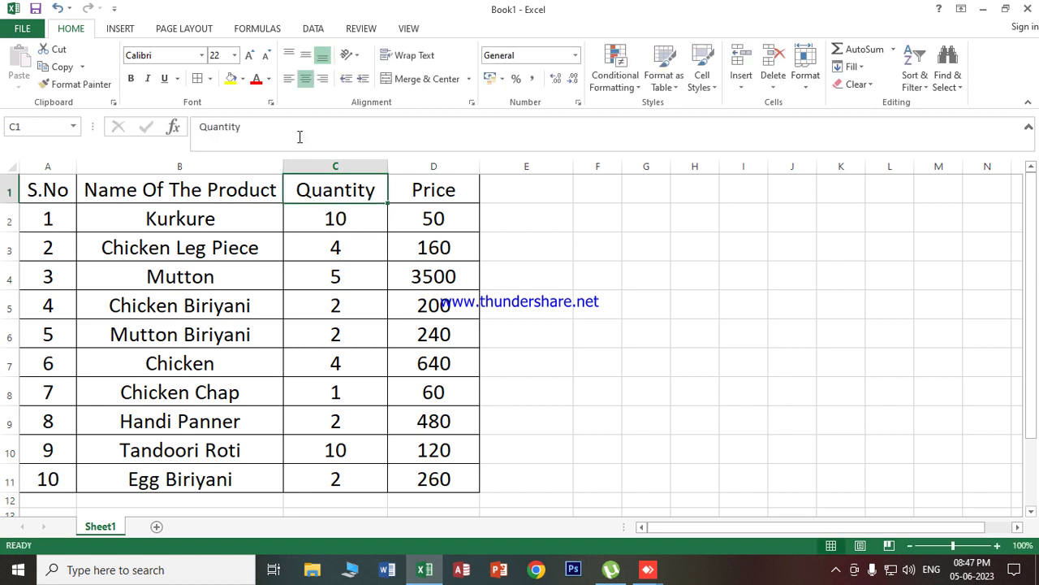
left_click(299, 138)
type("(")
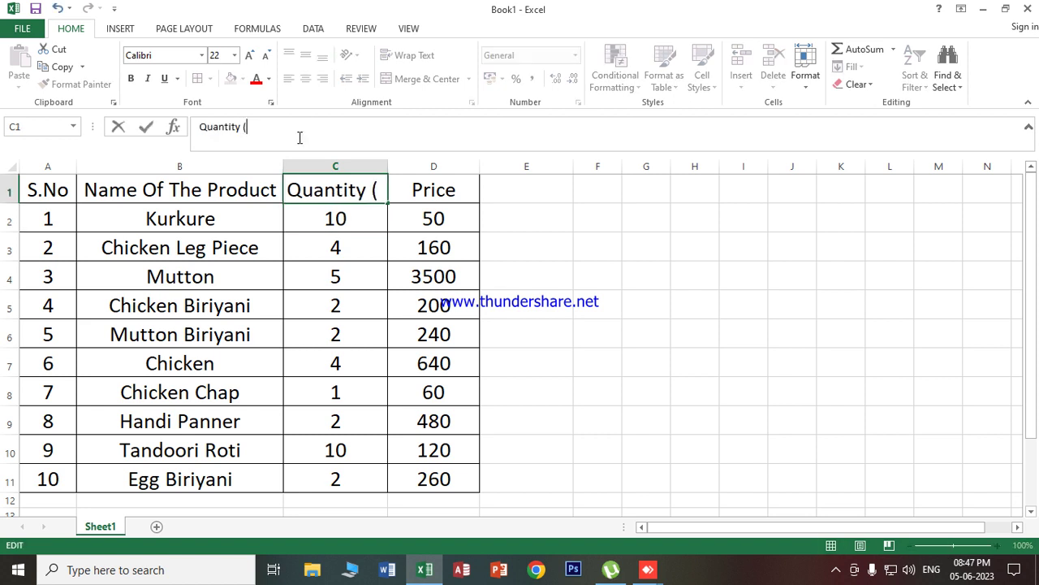
type("Kg")
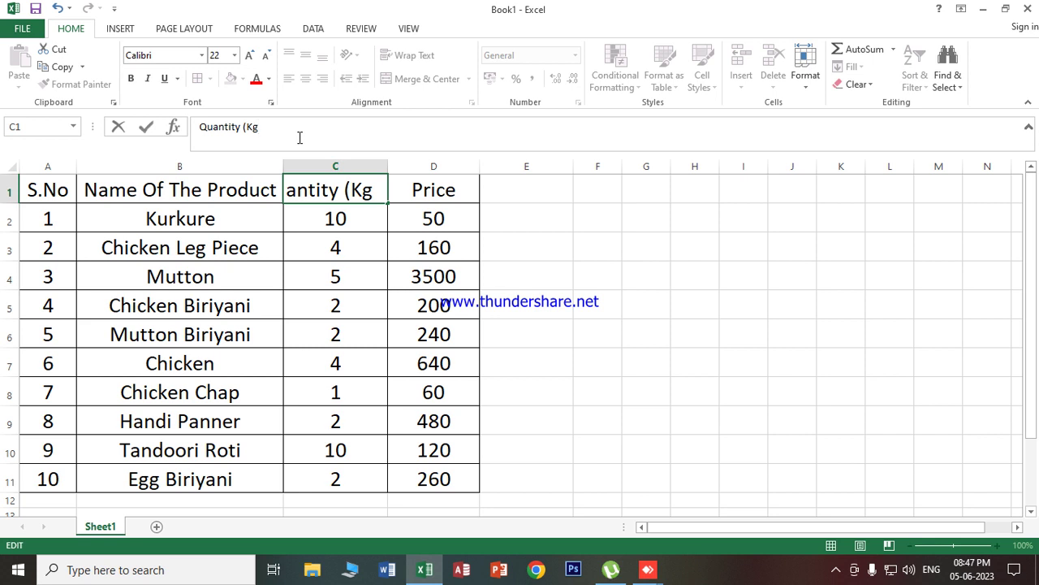
type(")")
left_click(581, 259)
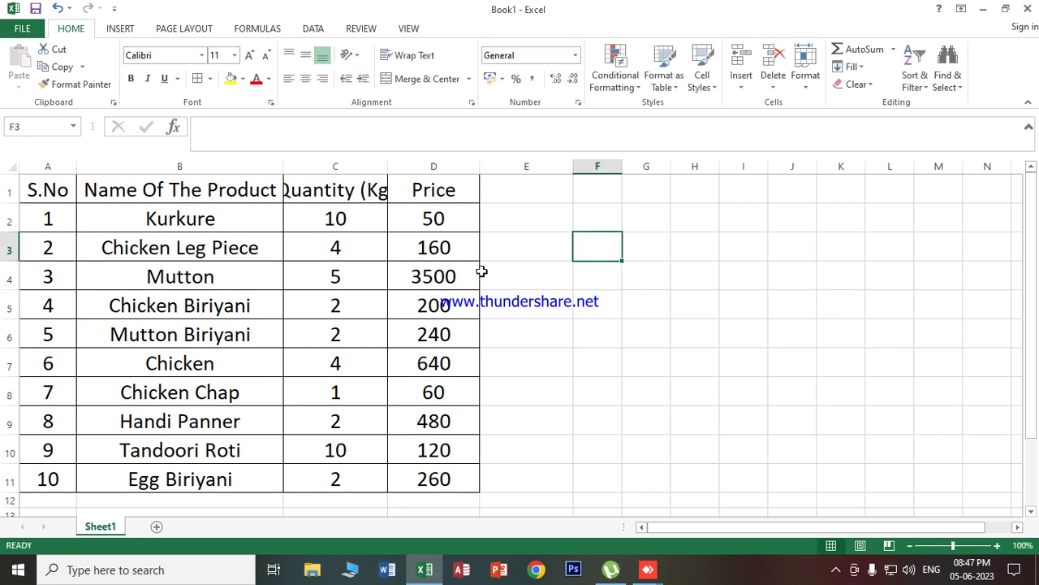
left_click(365, 203)
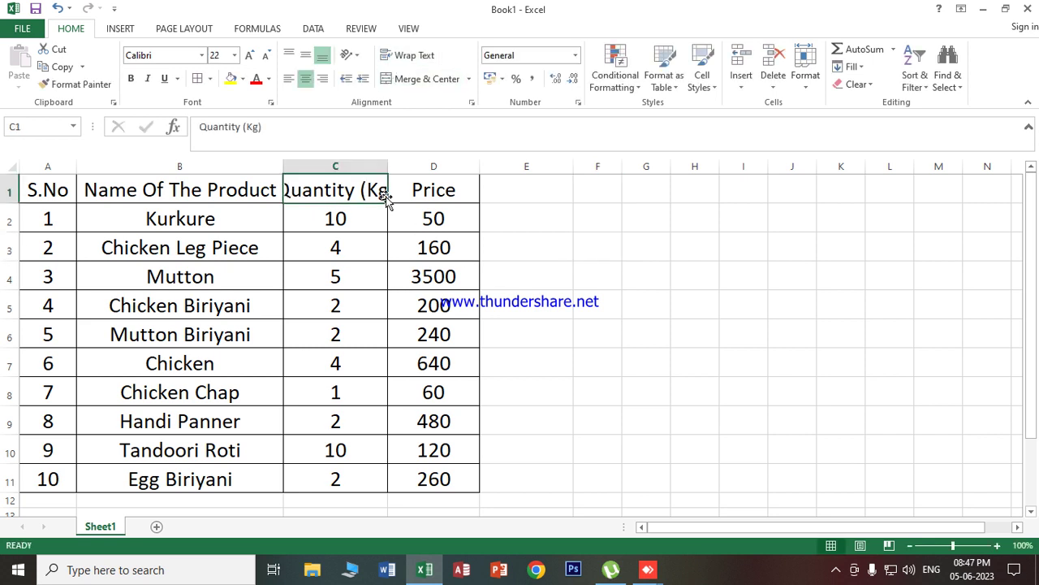
double_click(389, 162)
left_click(531, 234)
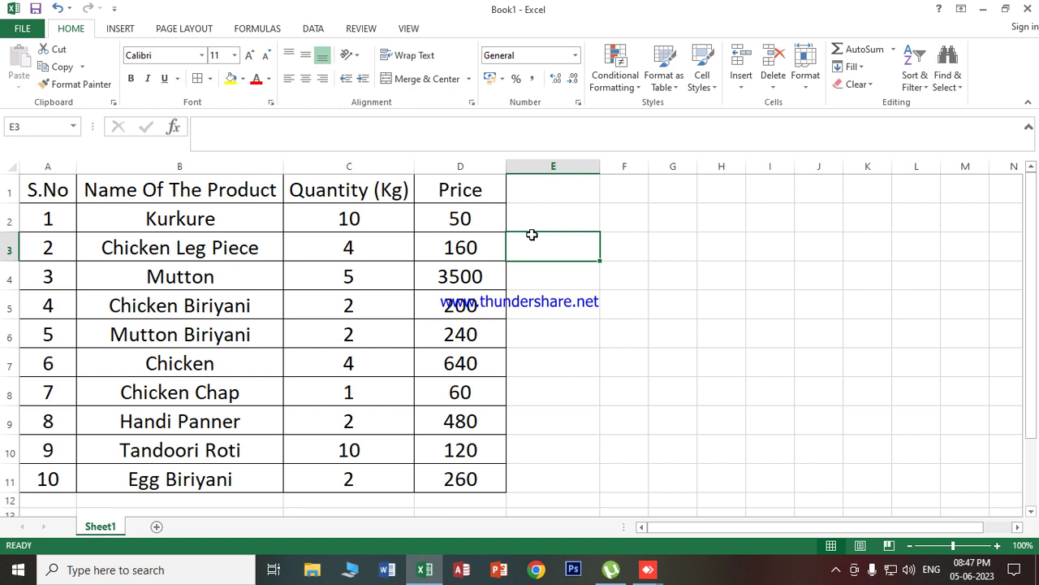
Rename Sheet1 to 'filled sheet'
right_click(110, 528)
left_click(143, 383)
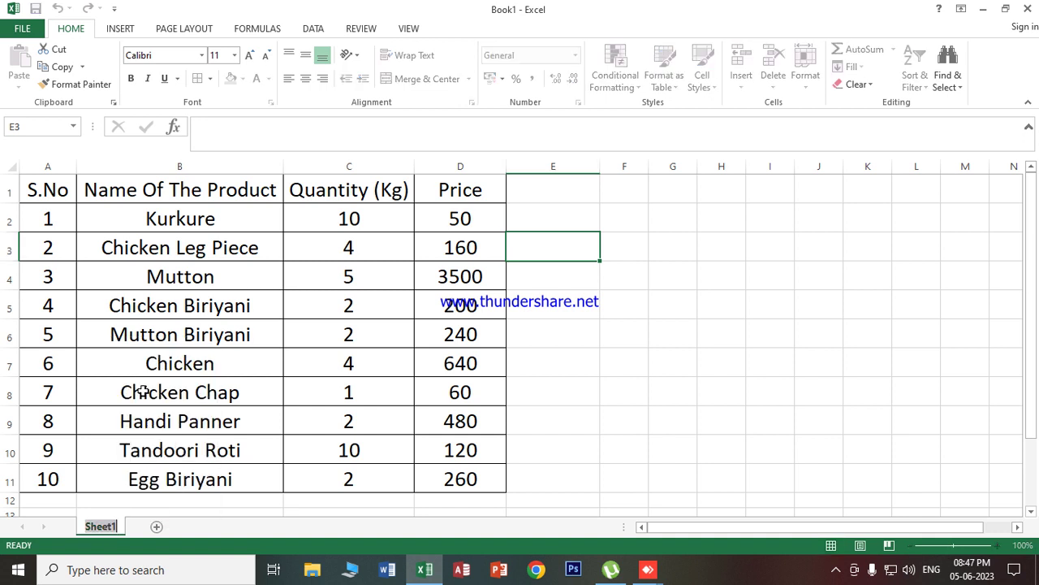
type("fi")
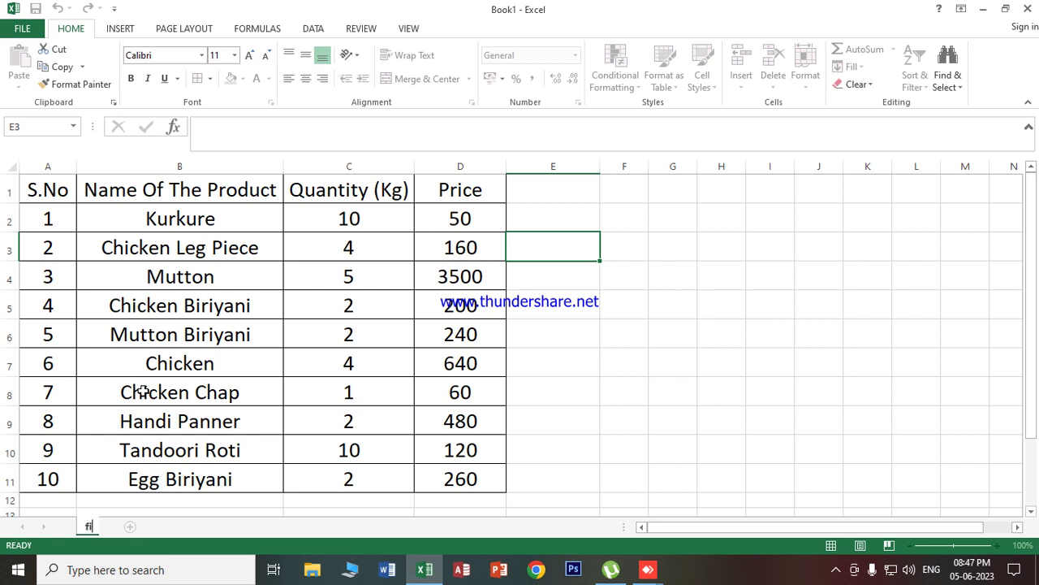
type("lled sheet")
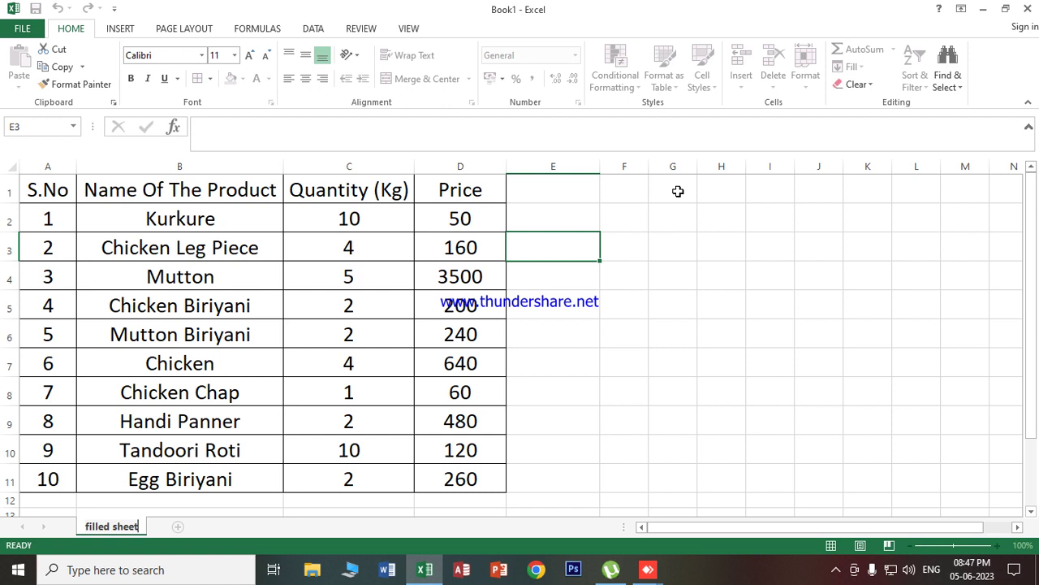
left_click(662, 267)
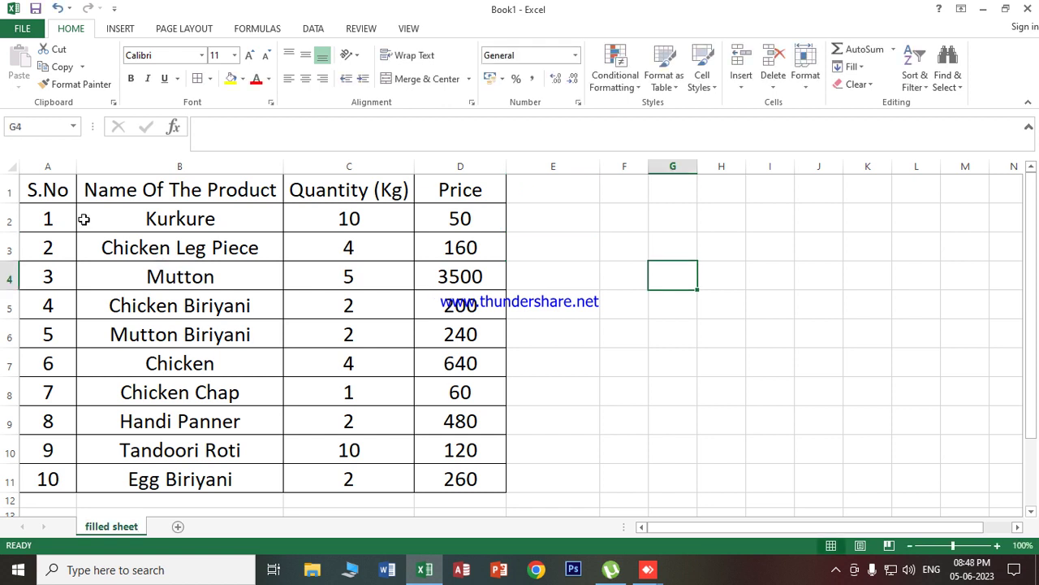
Add a new worksheet and rename it 'search sheet'
left_click(177, 527)
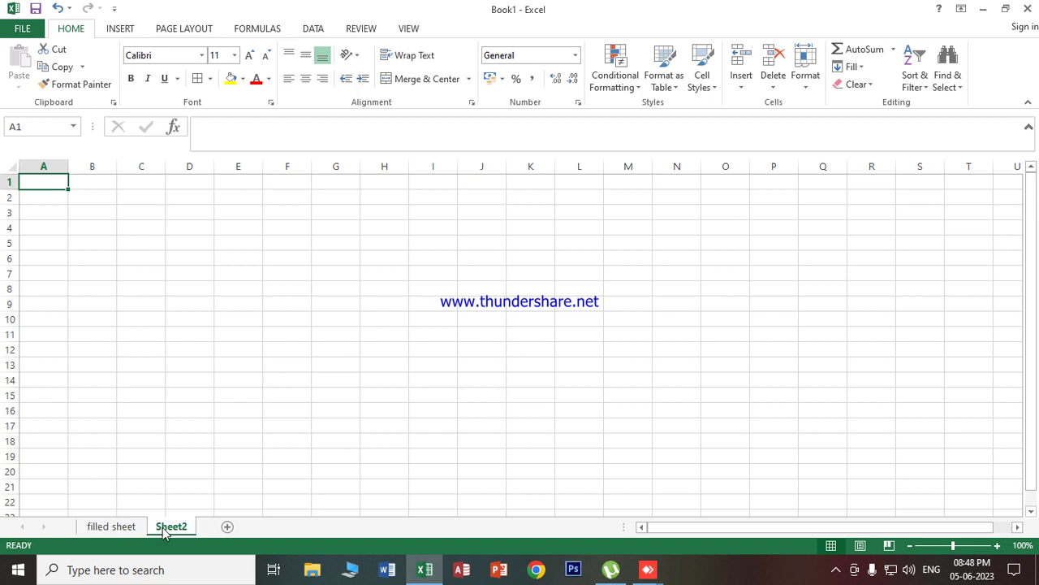
right_click(162, 529)
left_click(190, 390)
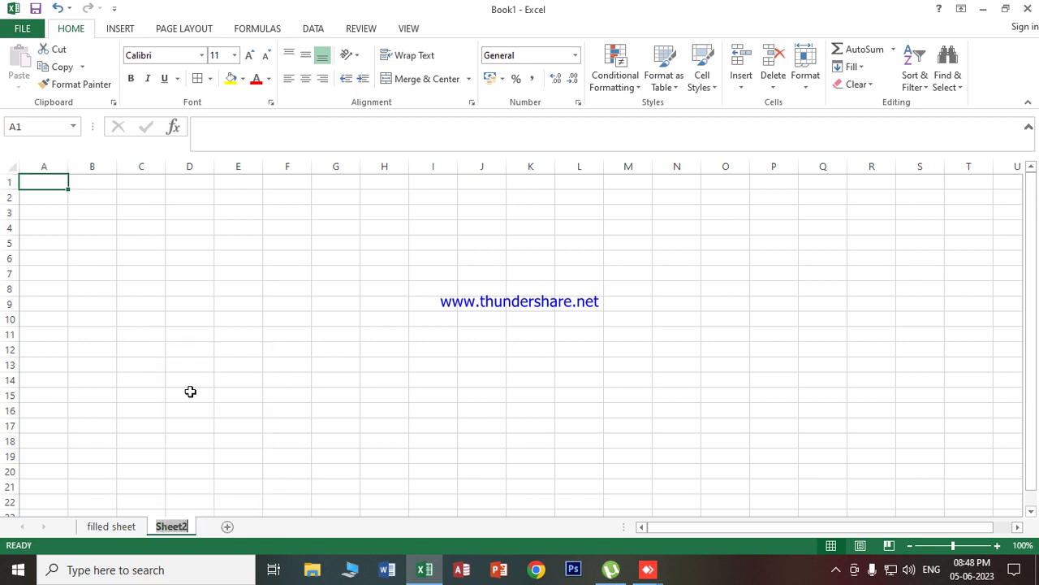
type("sea")
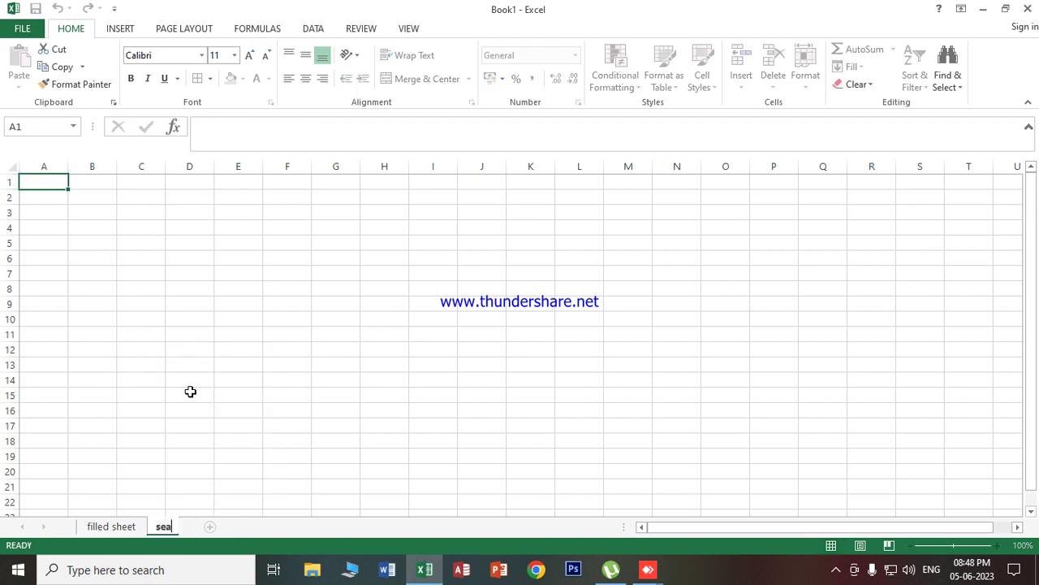
type("rch sheet")
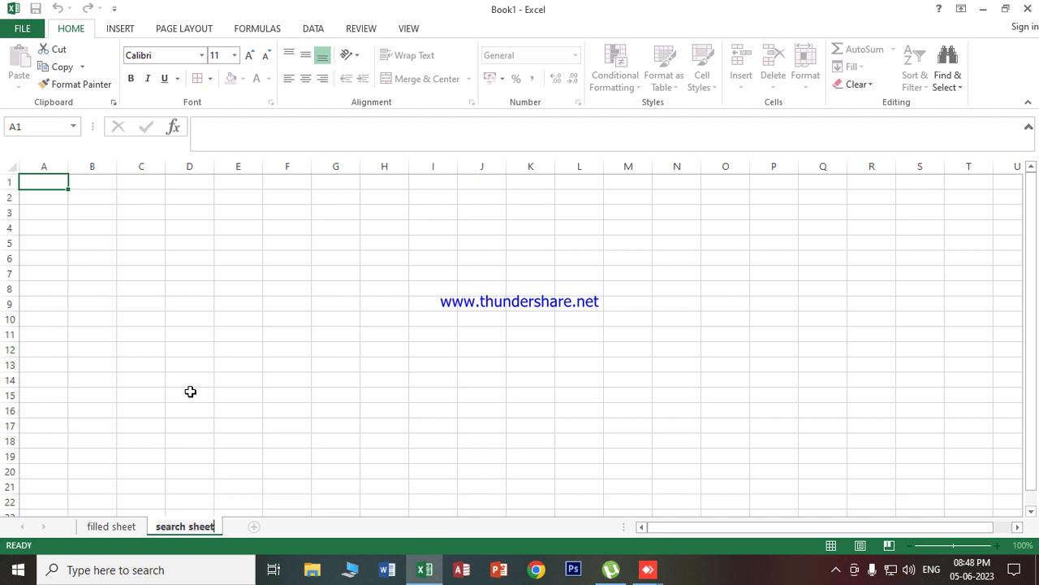
left_click(286, 399)
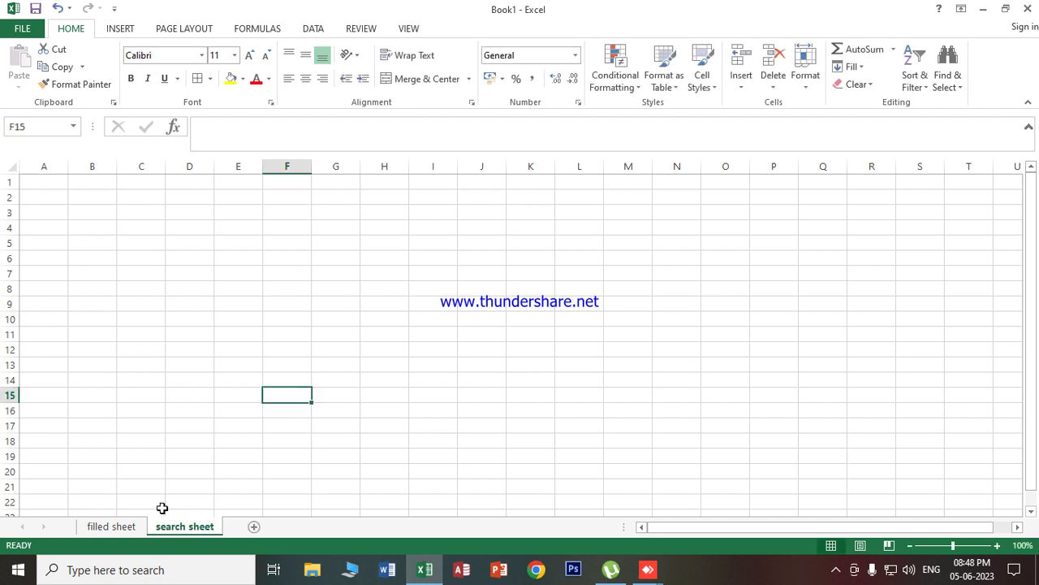
left_click(114, 526)
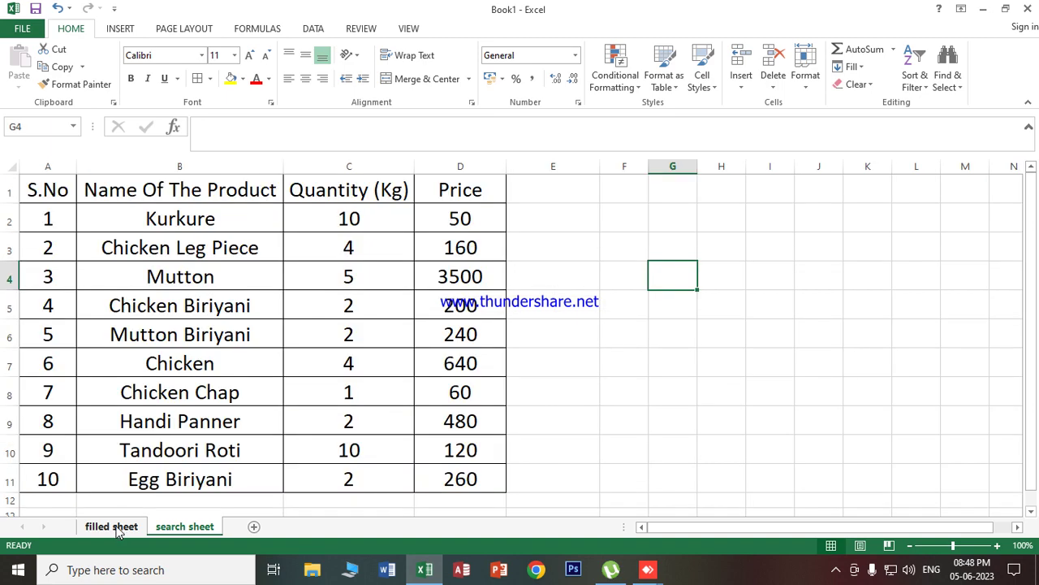
left_click(185, 527)
left_click(114, 526)
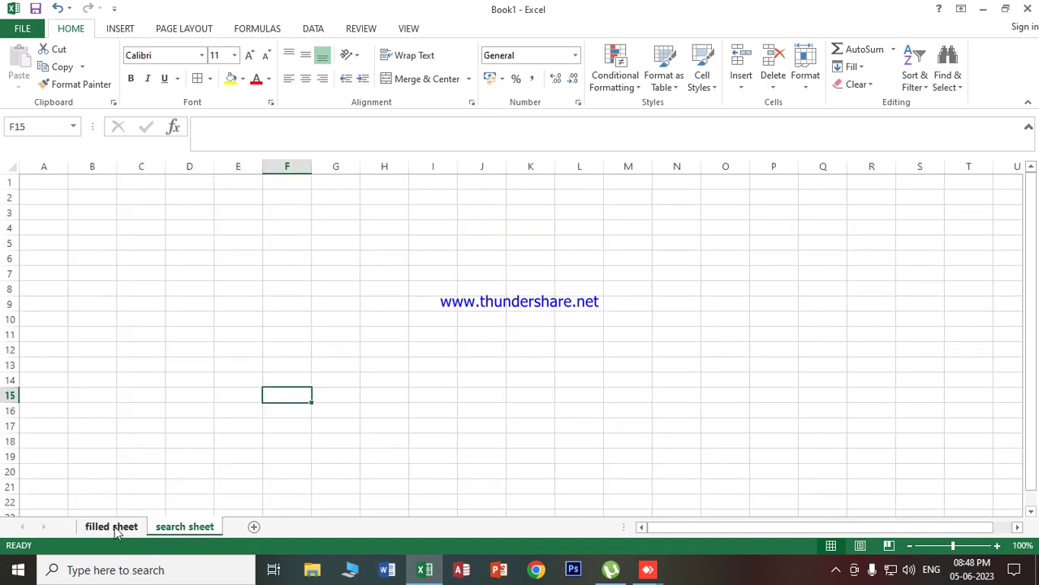
On the search sheet, enter headers 'product id' and 'product name' in A1 and B1
left_click(199, 527)
left_click(40, 184)
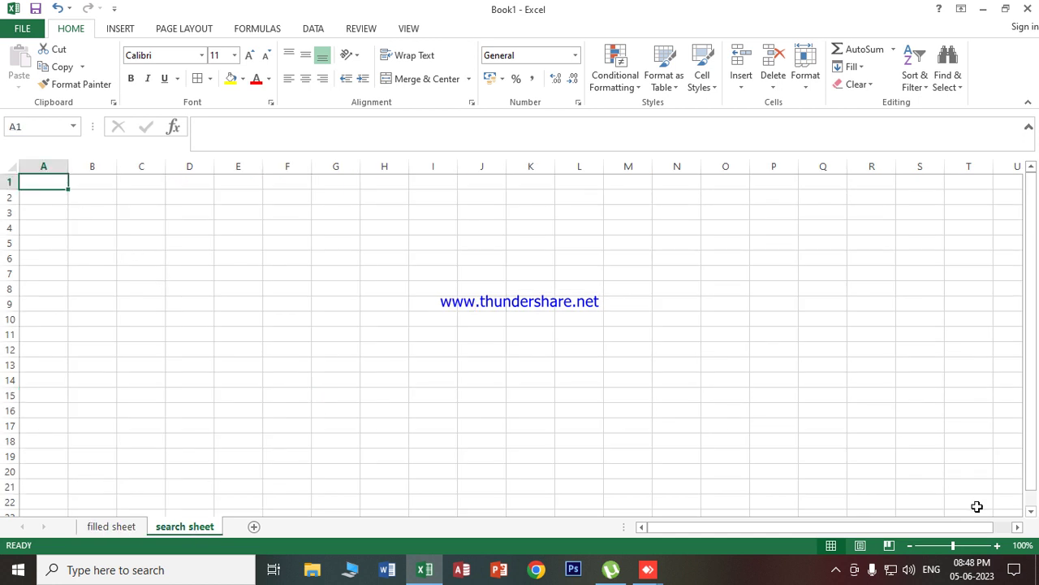
type("product")
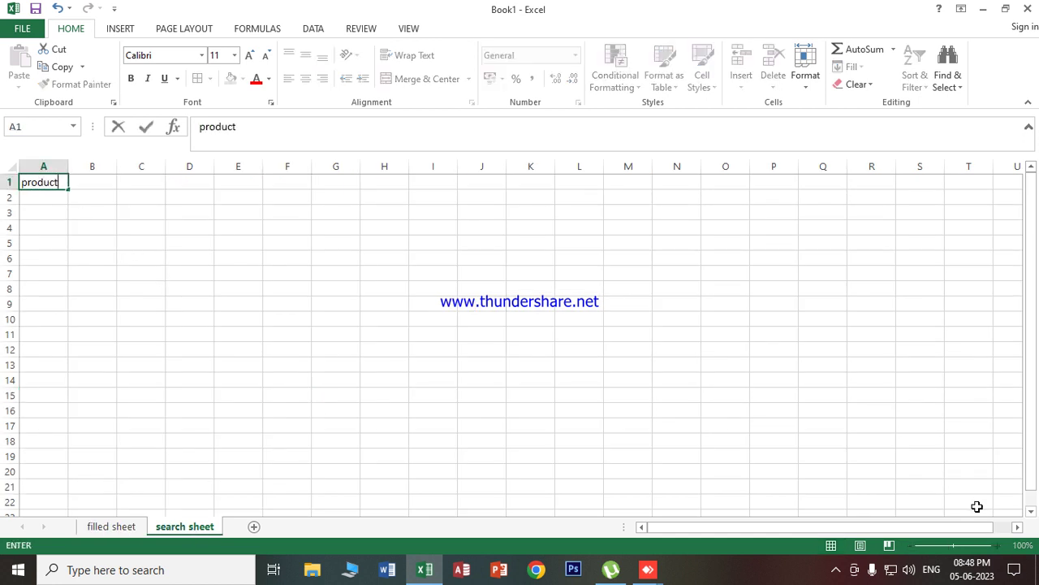
type(" id")
key("Tab")
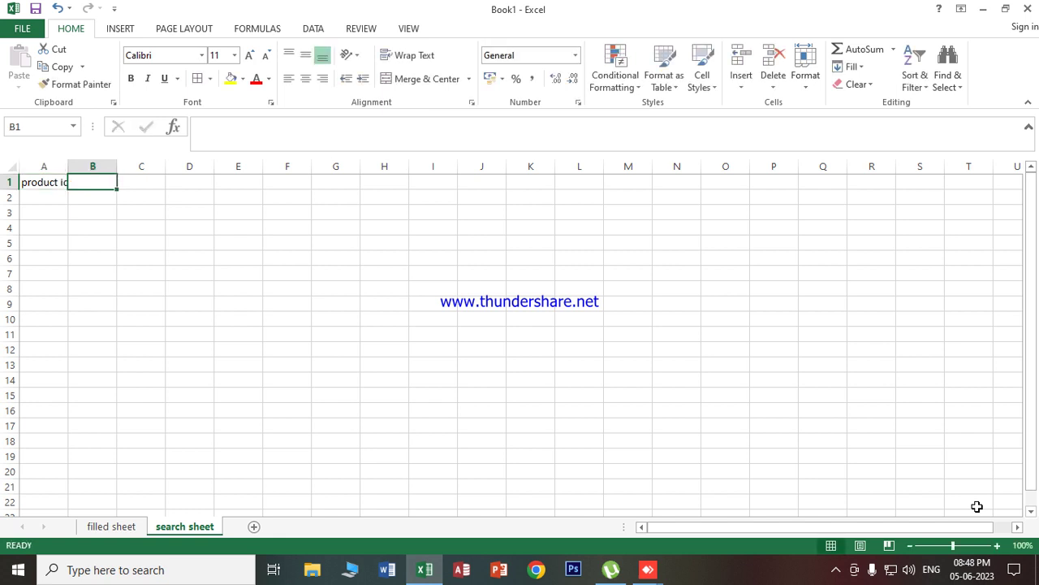
type("pr")
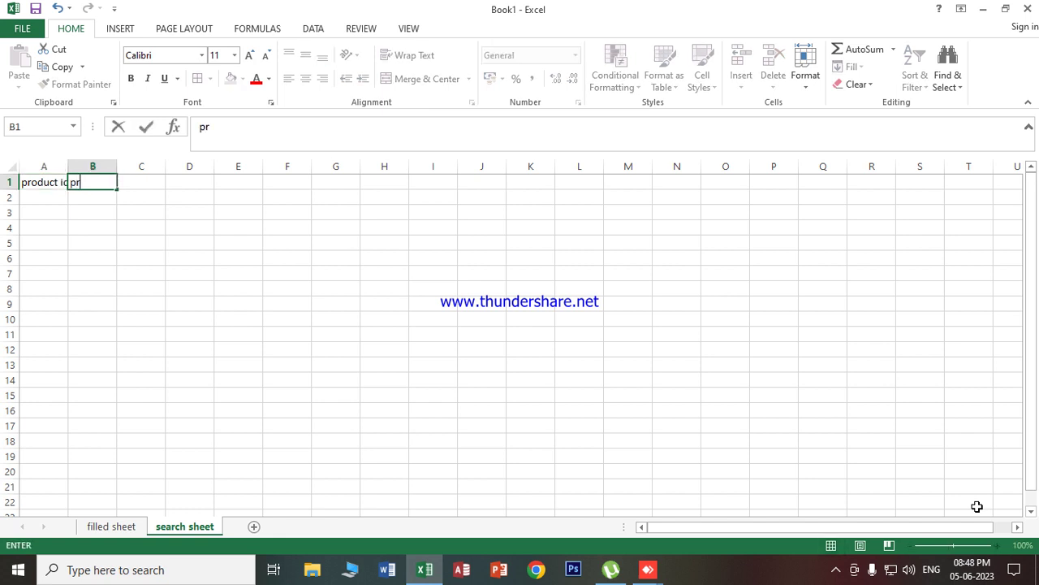
type("oduct name")
key("Tab")
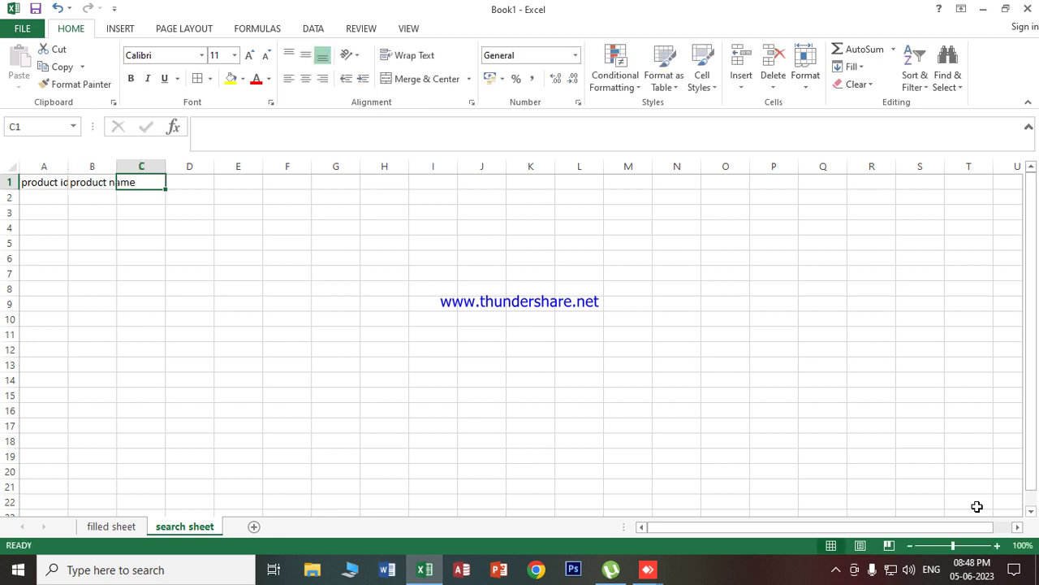
Add 'quantity' and 'price' headers in C1 and D1, and autofit column A
type("quanti")
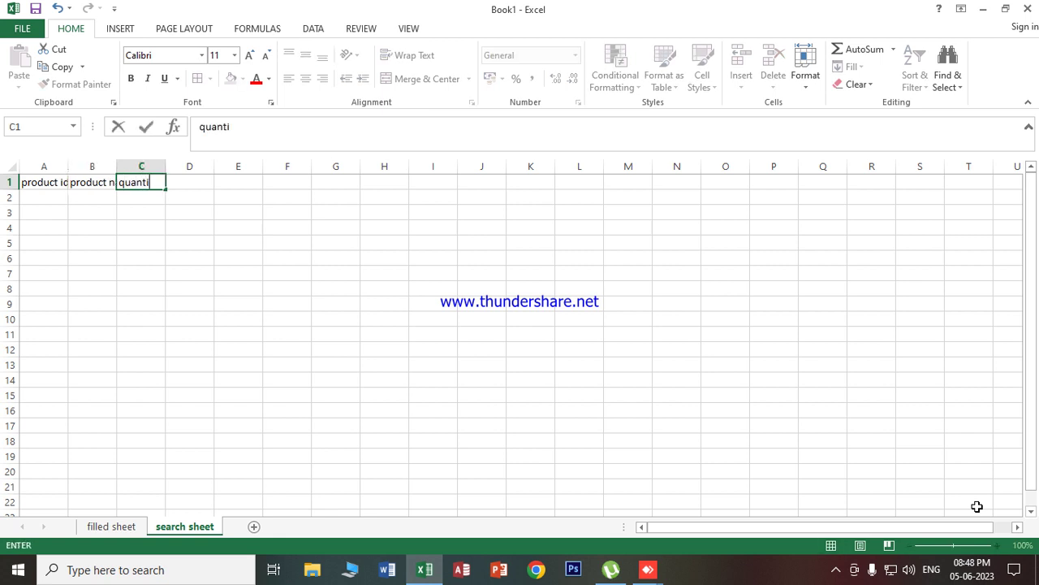
type("ty")
key("Tab")
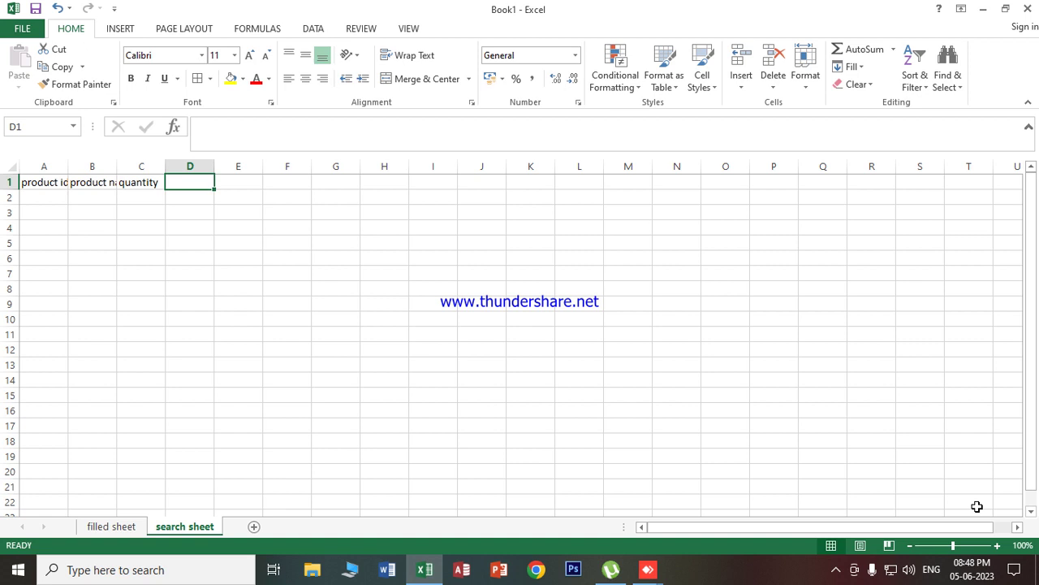
type("price")
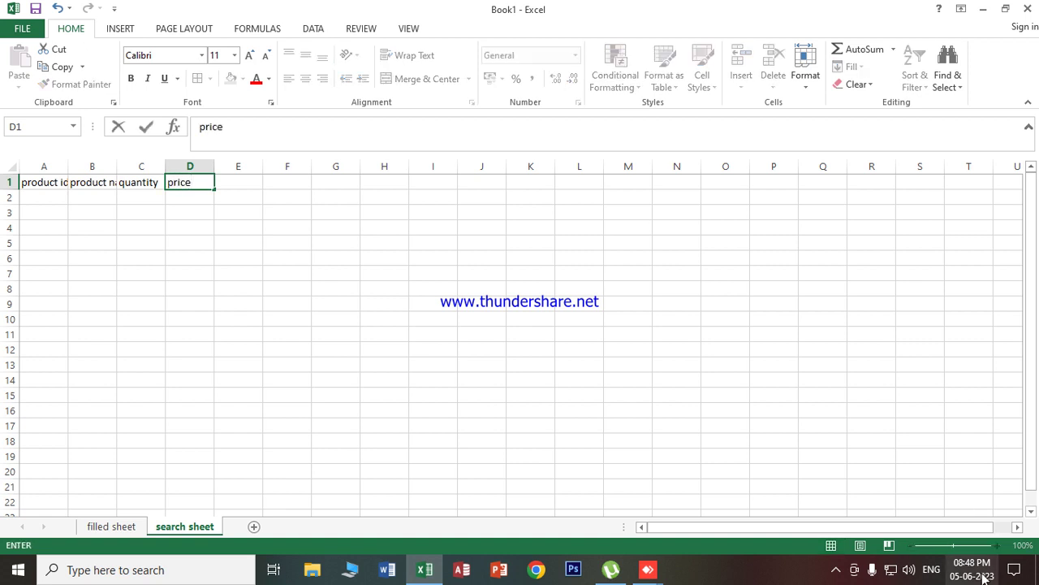
left_click(259, 341)
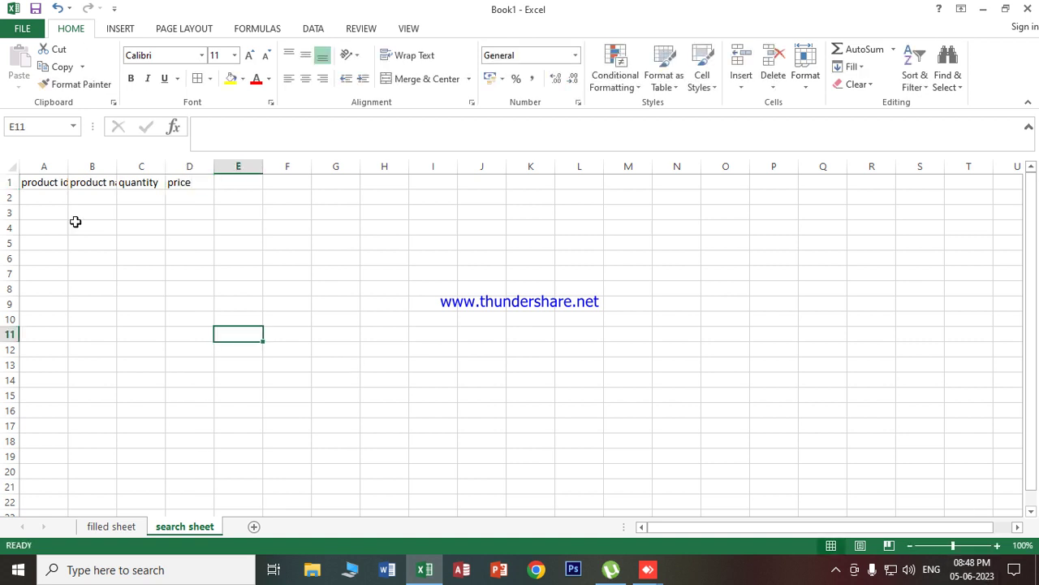
key("ctrl+z")
double_click(69, 166)
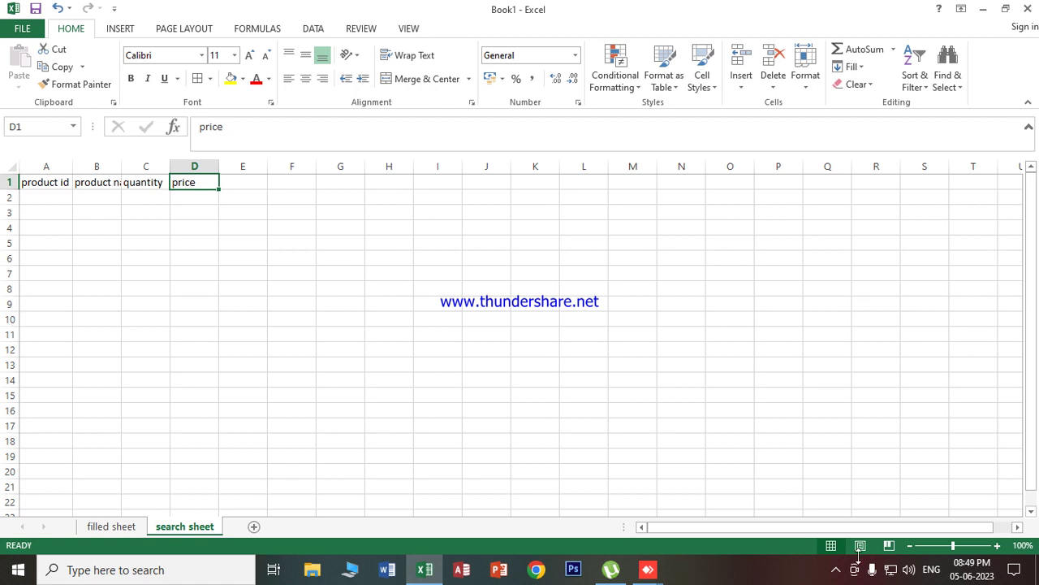
left_click(836, 570)
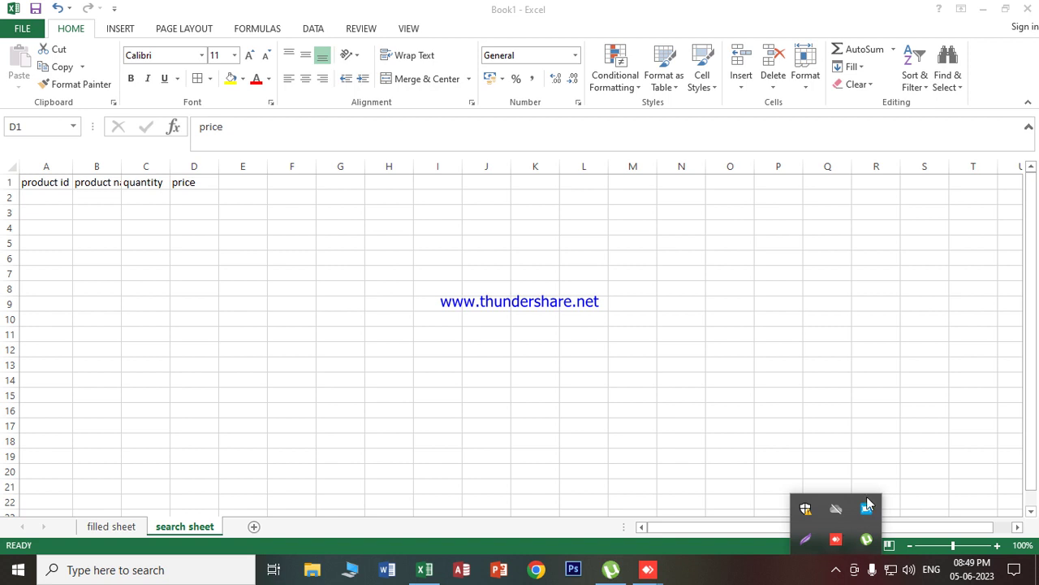
Resume the screen recording and autofit column A on the search sheet
left_click(866, 509)
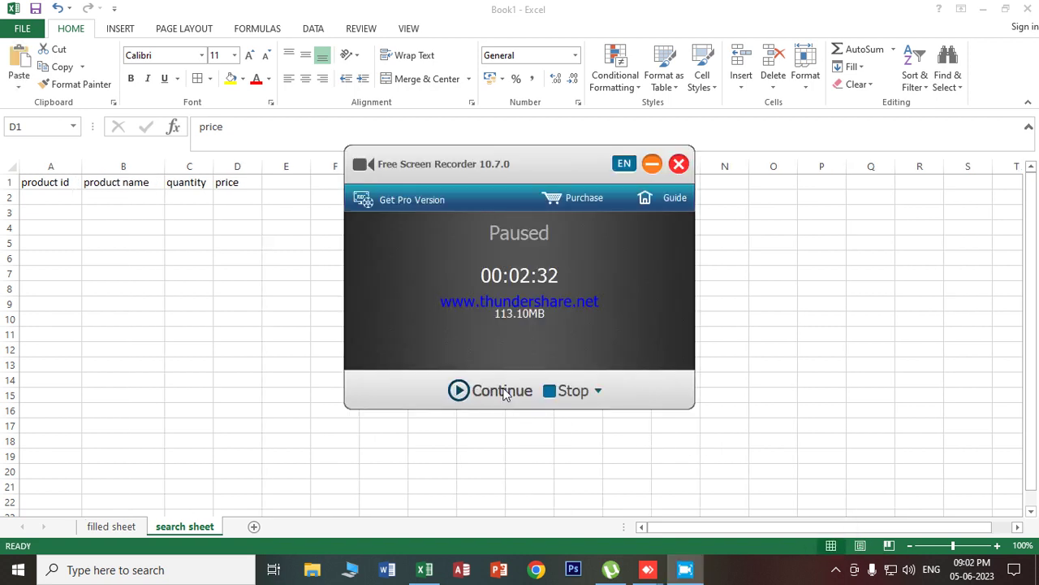
left_click(510, 388)
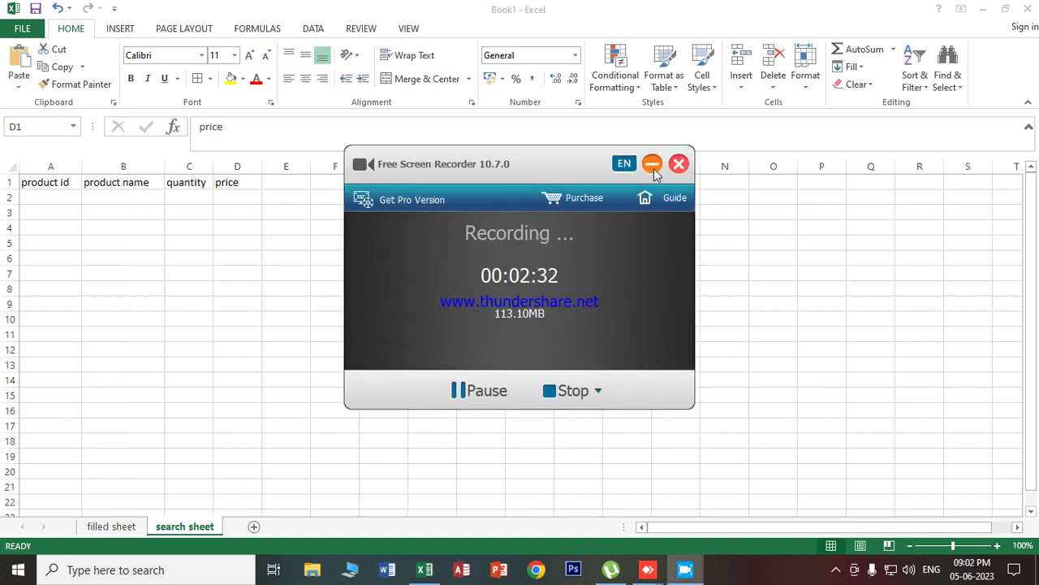
left_click(652, 164)
left_click(121, 289)
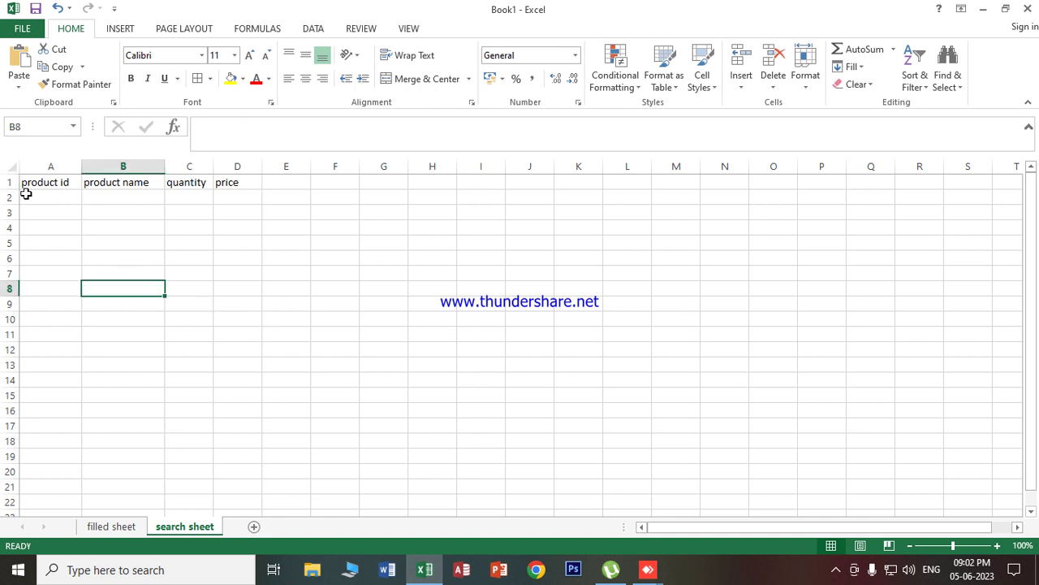
left_click_drag(24, 197, 251, 174)
left_click(239, 242)
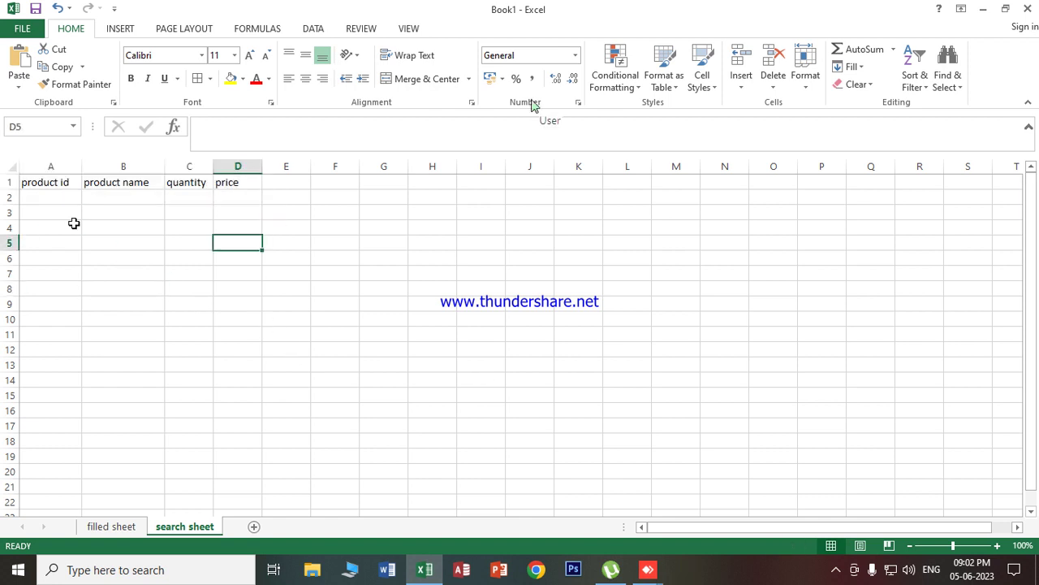
double_click(81, 168)
left_click(33, 228)
Give the header table A1:D2 all borders and enlarge its text to 26
left_click_drag(30, 182, 229, 198)
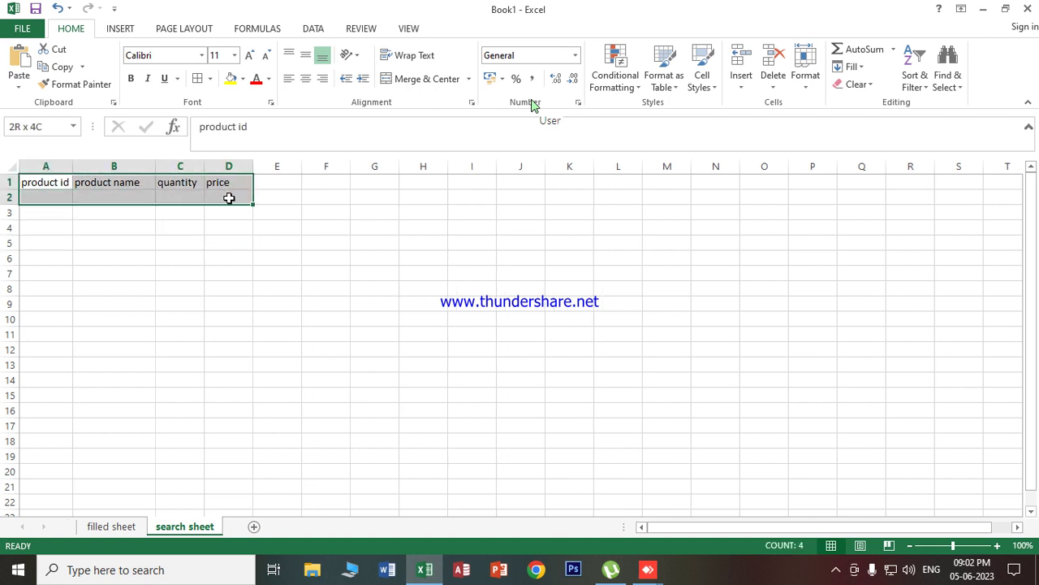
left_click(197, 79)
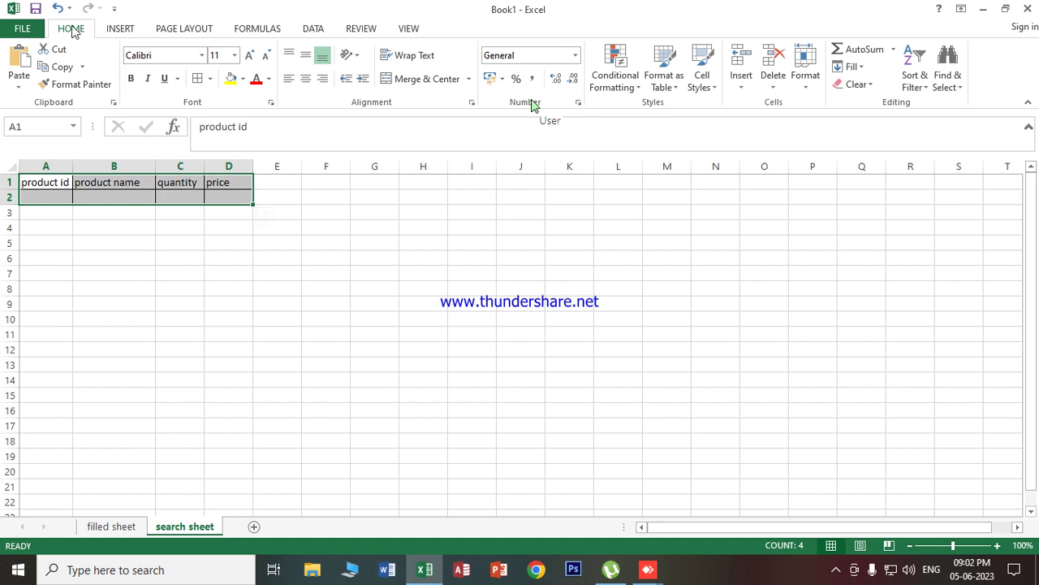
left_click(250, 55)
left_click(249, 56)
left_click(250, 55)
left_click(249, 55)
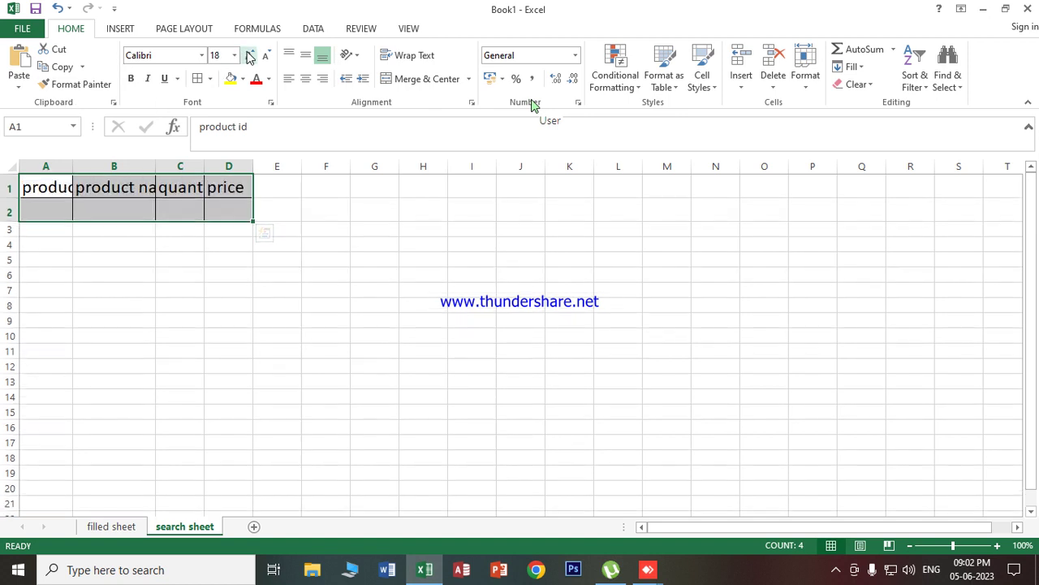
left_click(249, 55)
left_click(249, 56)
left_click(249, 56)
left_click(249, 56)
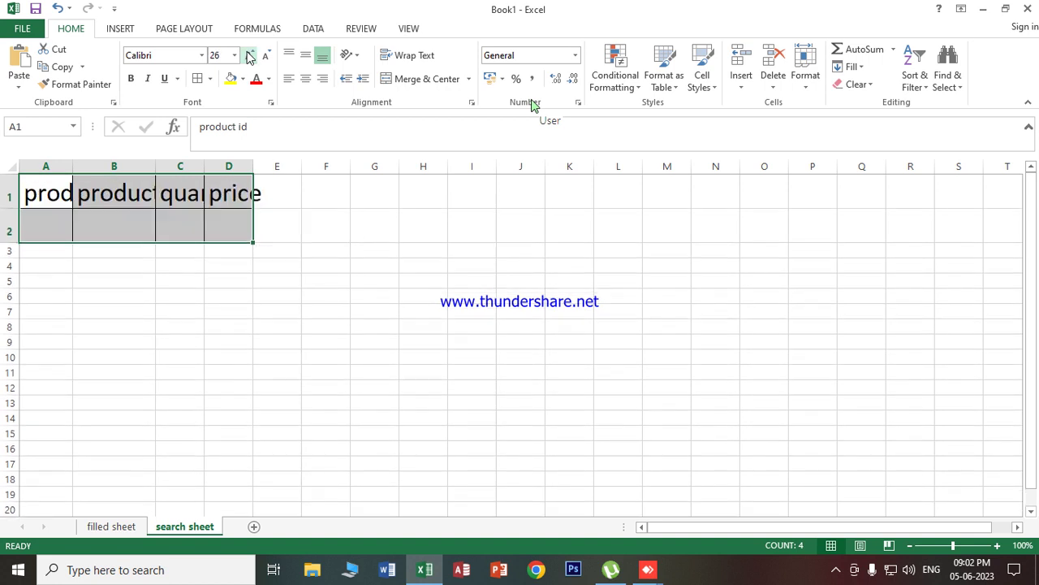
left_click(272, 193)
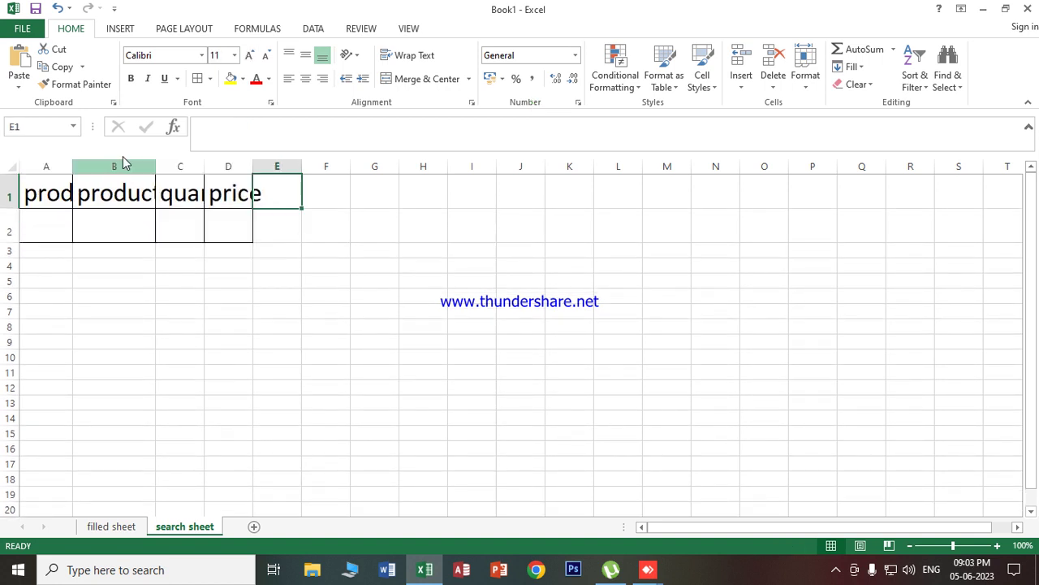
Autofit columns A through D to fit the enlarged headers
double_click(73, 159)
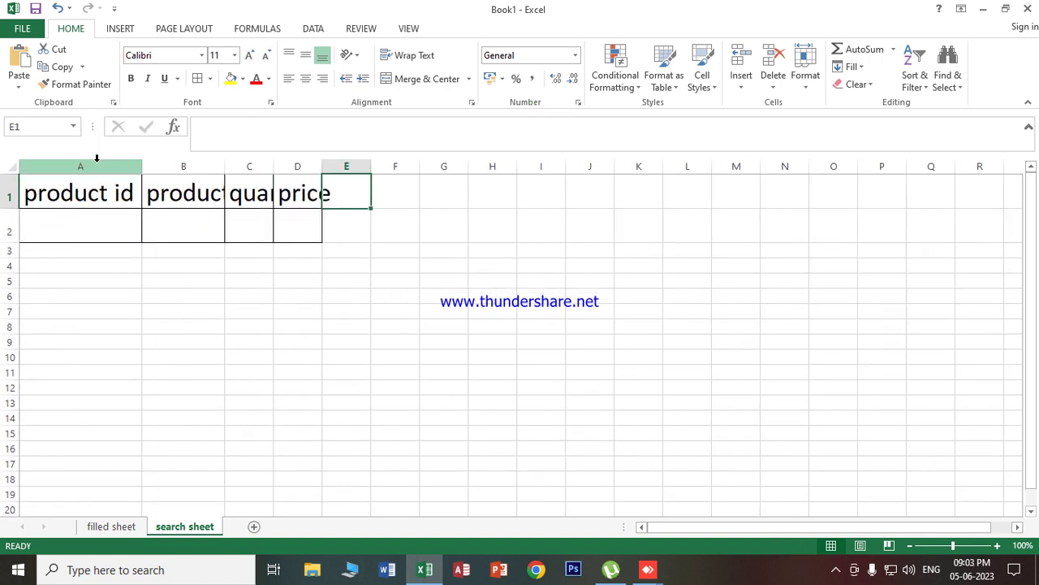
left_click(231, 167)
double_click(224, 168)
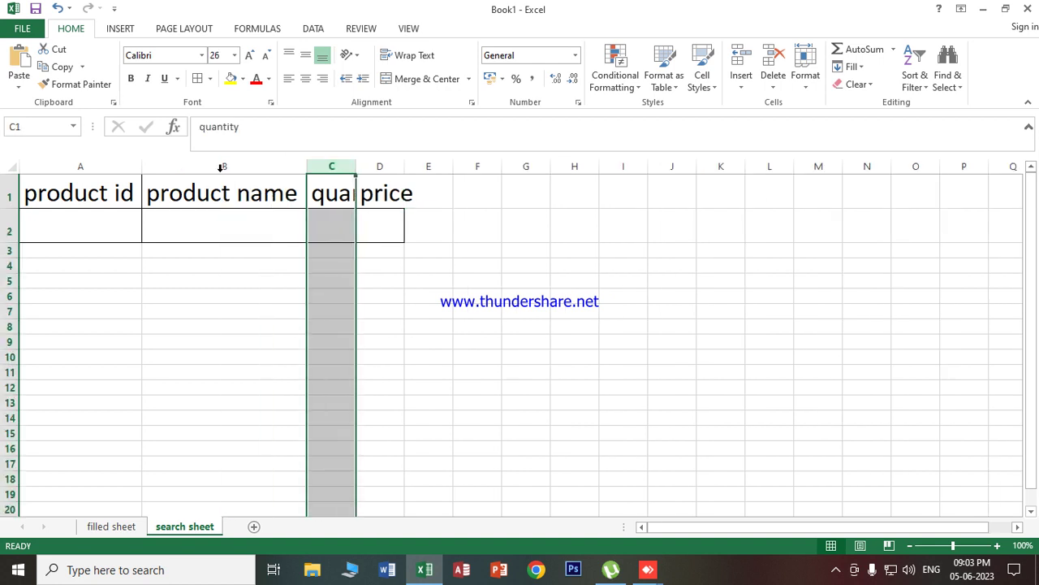
double_click(355, 166)
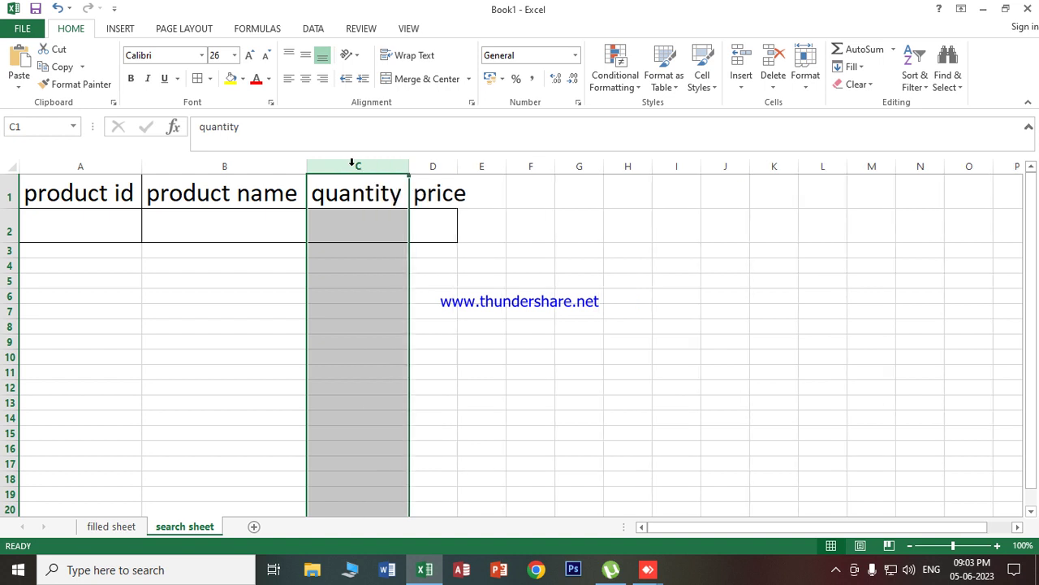
double_click(457, 166)
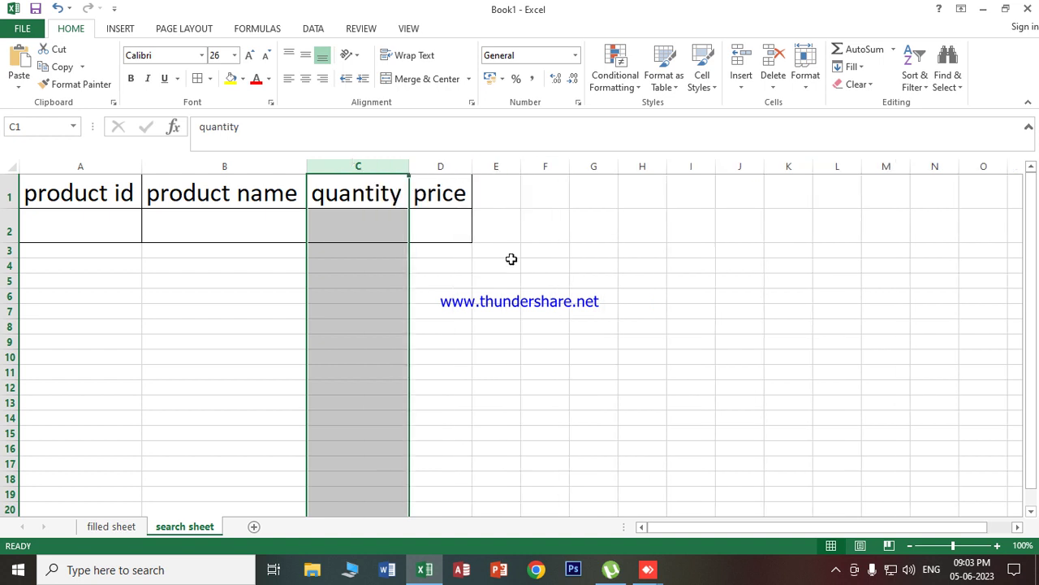
left_click(513, 260)
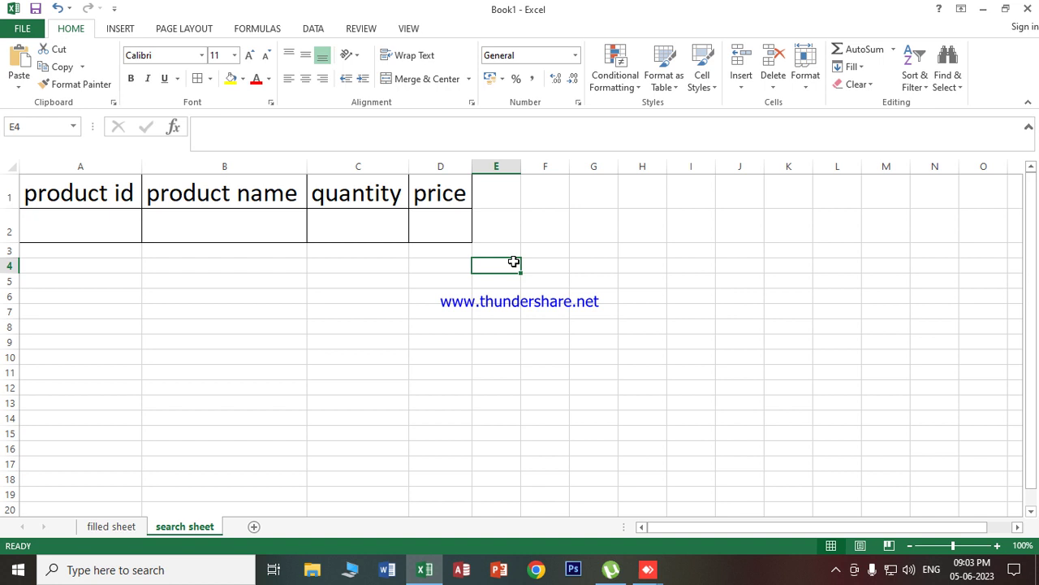
left_click(114, 529)
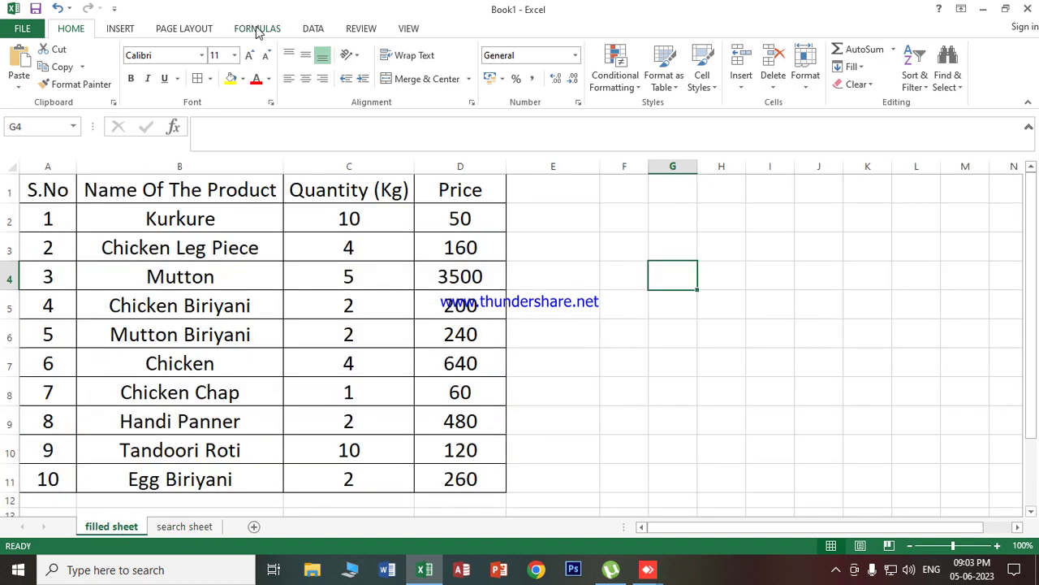
left_click(175, 526)
left_click(69, 233)
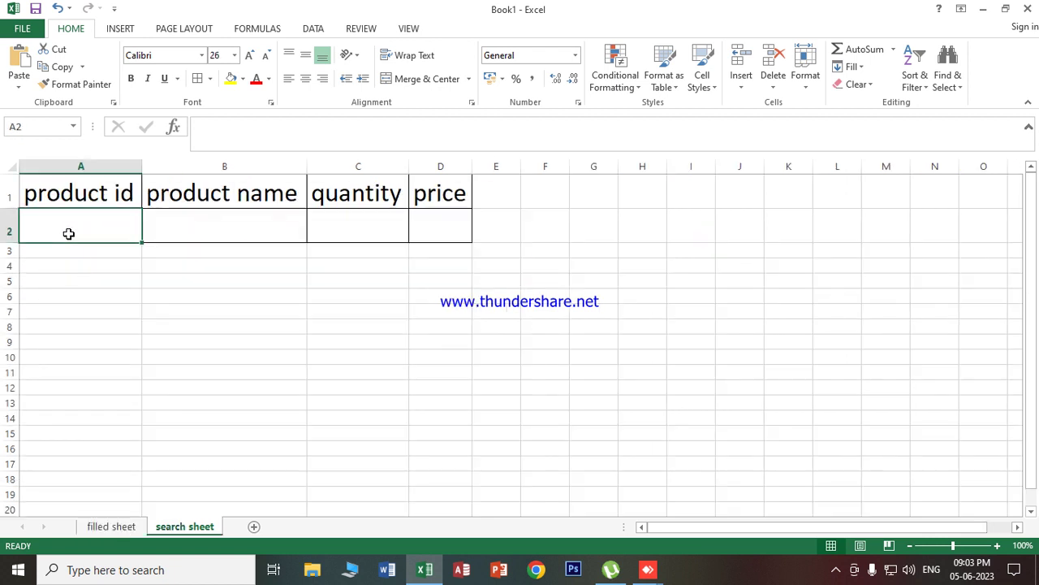
Add list data validation to A2 using 'filled sheet'!$A$2:$A$11 as the source
left_click(313, 29)
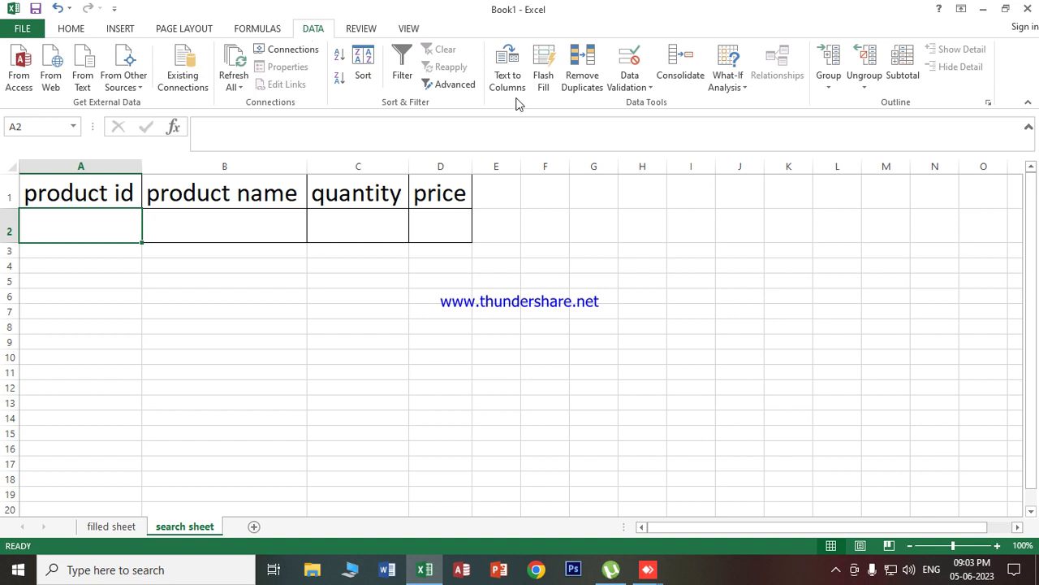
left_click(629, 60)
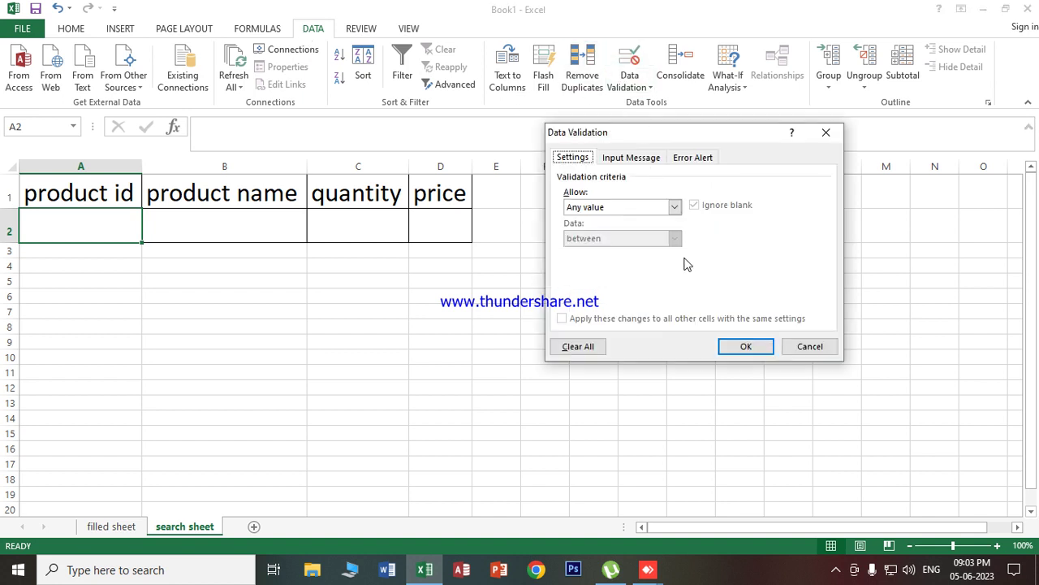
left_click(678, 208)
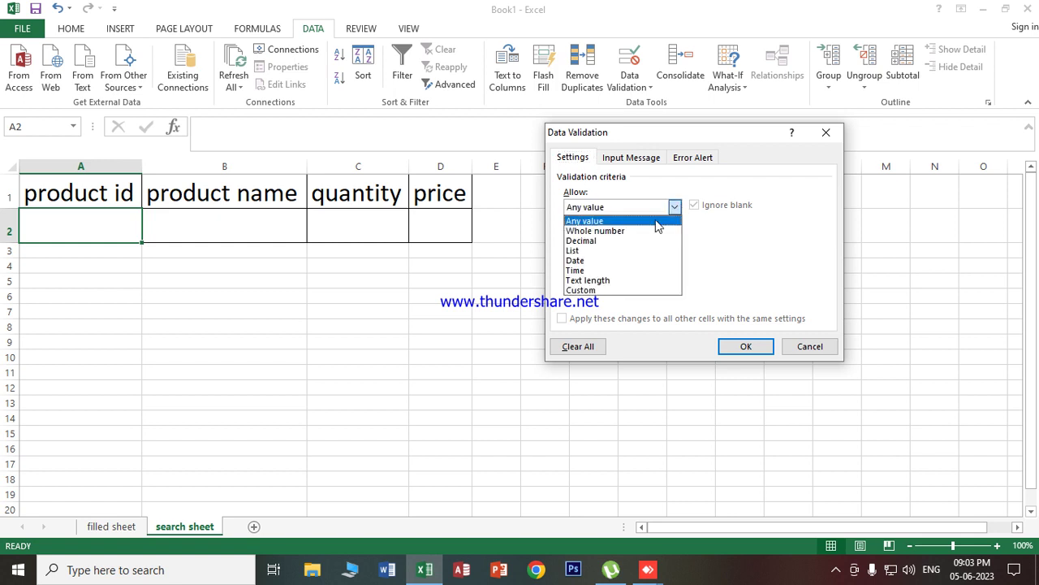
left_click(596, 251)
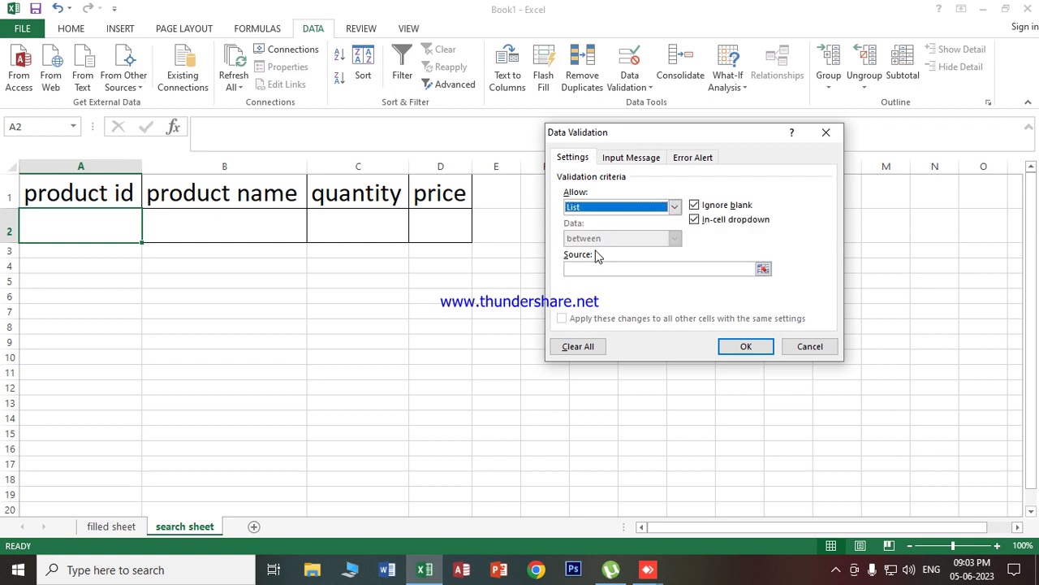
left_click(621, 271)
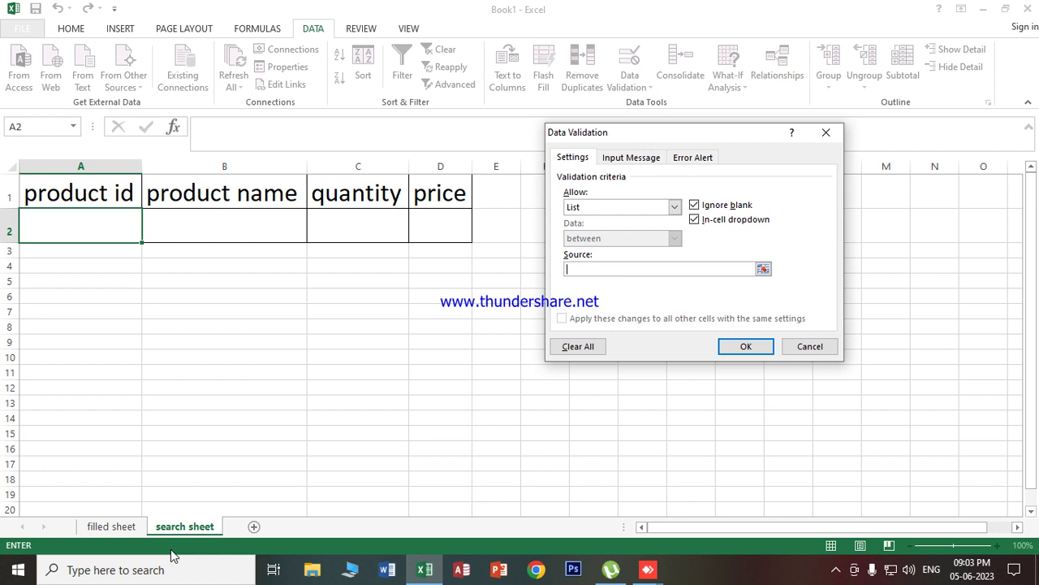
left_click(111, 526)
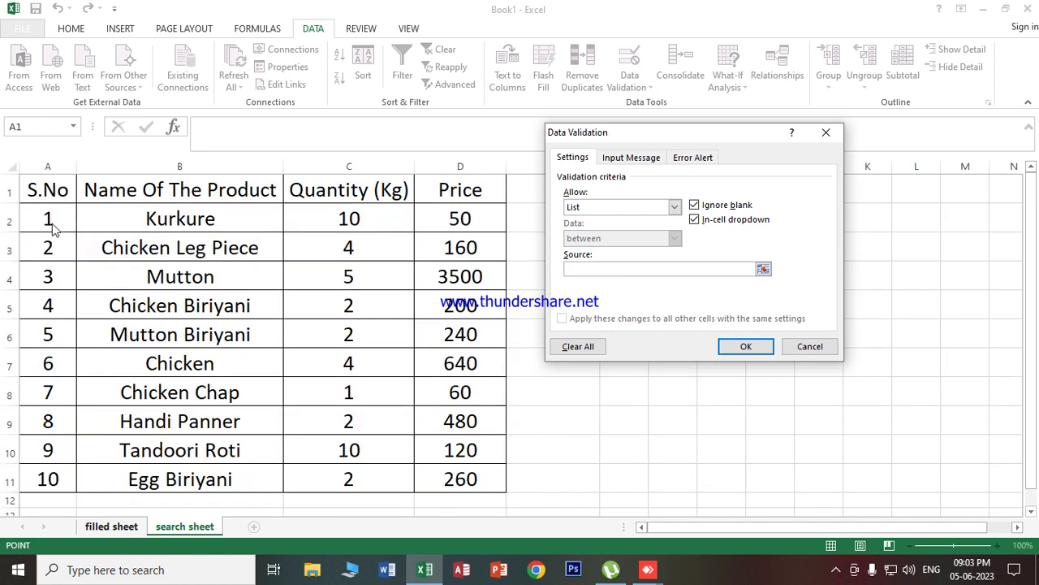
left_click_drag(52, 225, 48, 477)
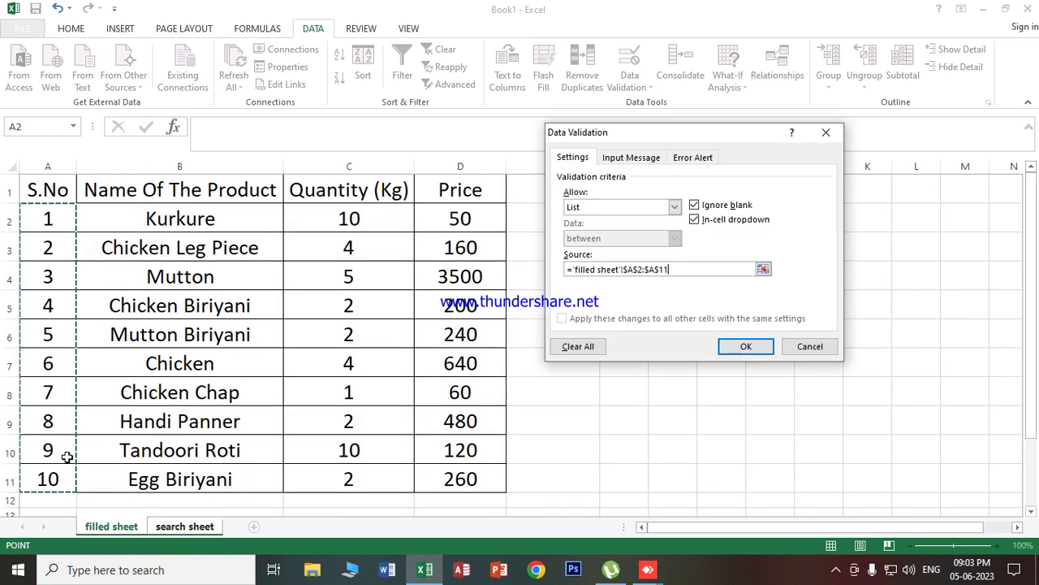
left_click(745, 346)
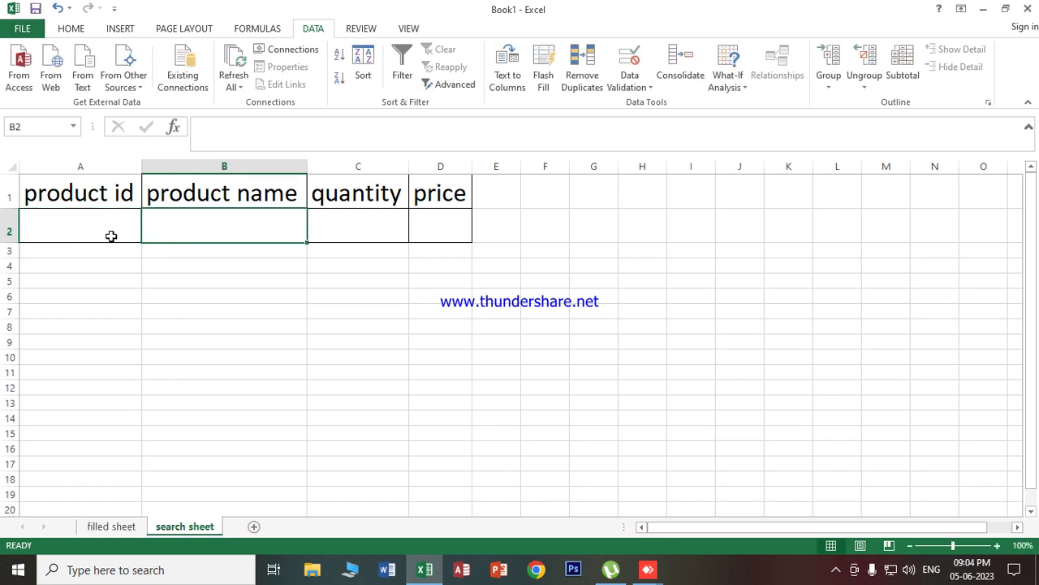
Try the A2 dropdown by picking product ids 1, 2 and 3
left_click(111, 236)
left_click(148, 235)
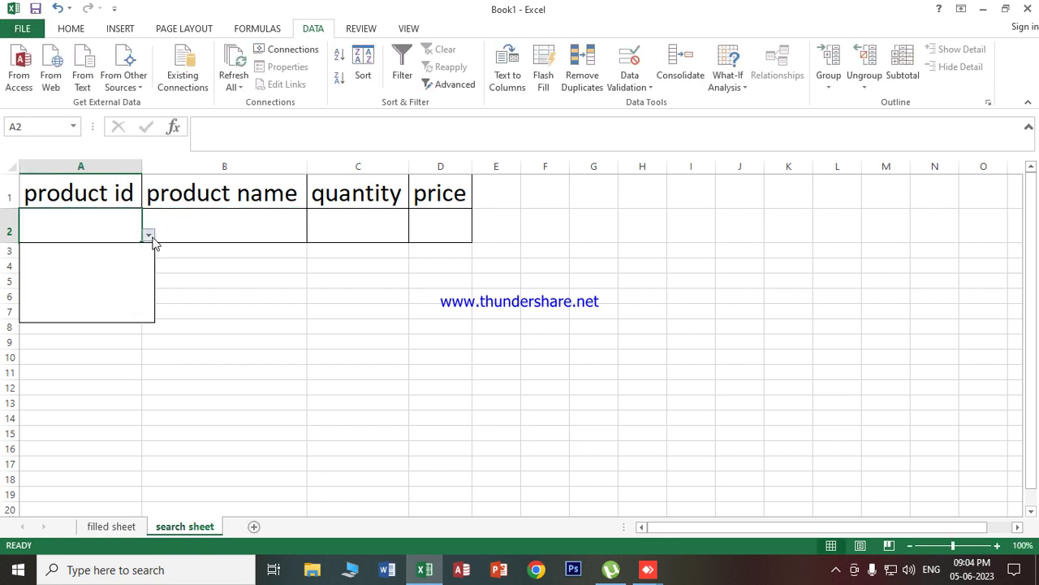
left_click(51, 249)
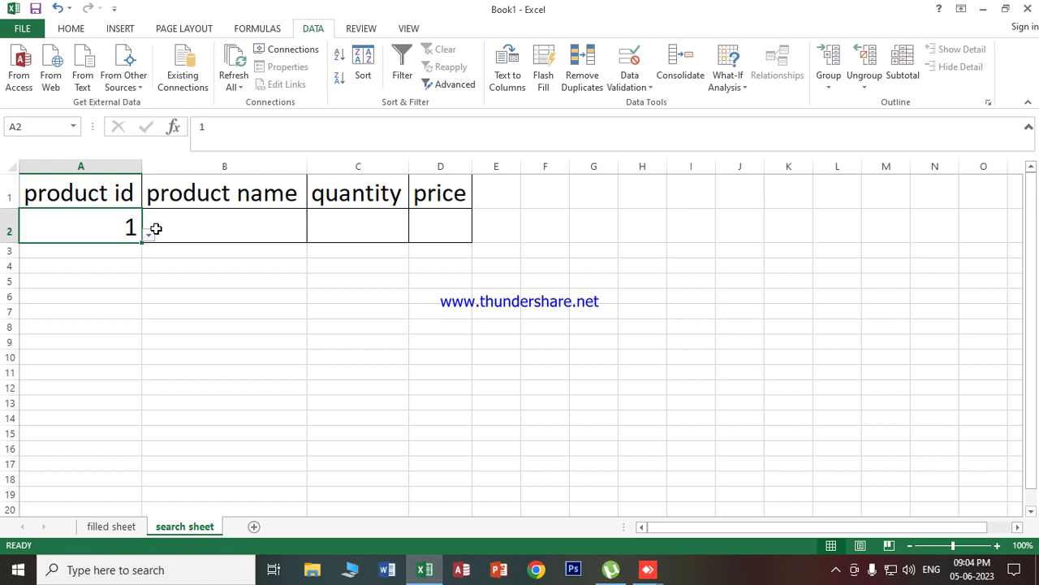
left_click(148, 235)
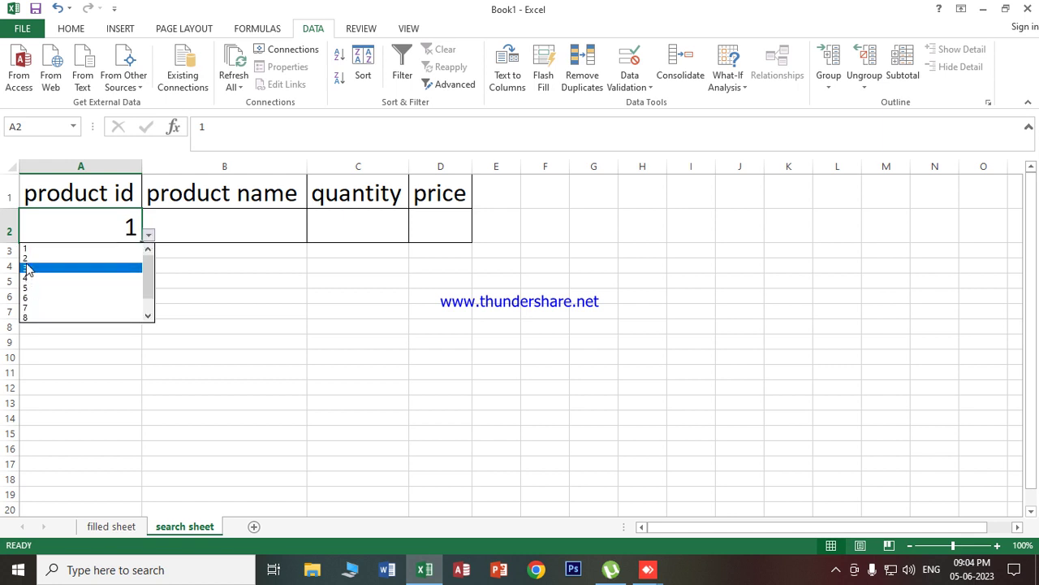
left_click(35, 258)
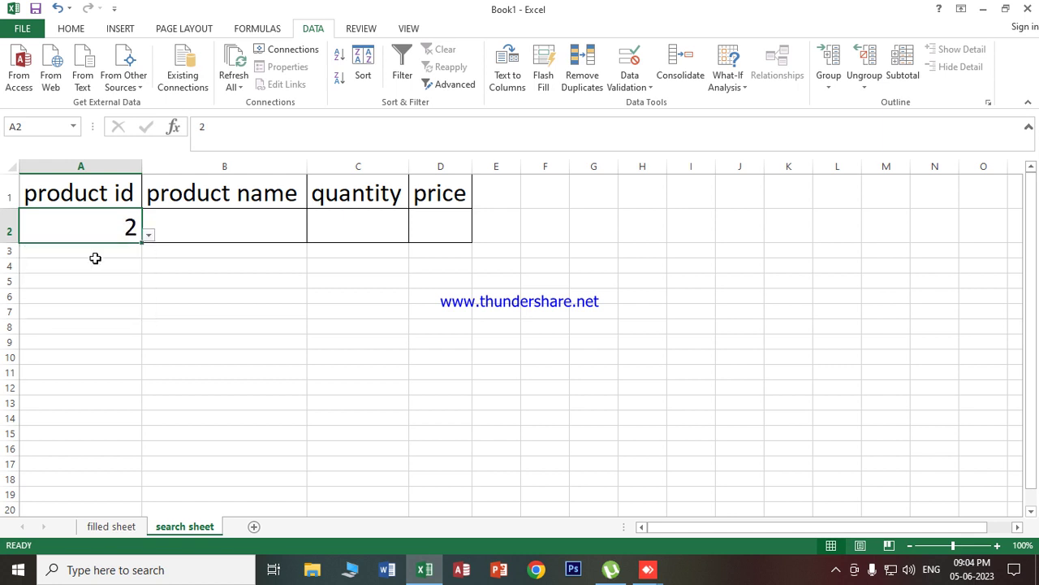
left_click(150, 235)
left_click(91, 258)
left_click(148, 236)
left_click(86, 255)
left_click(243, 219)
Reopen the A2 dropdown and settle on product id 1
left_click(128, 225)
left_click(146, 240)
left_click(61, 246)
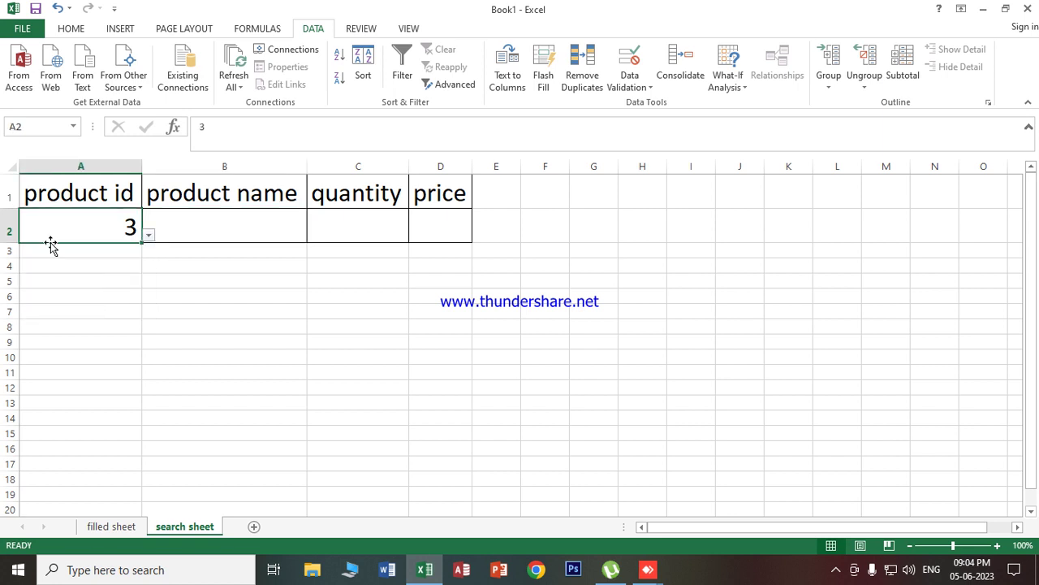
left_click(149, 235)
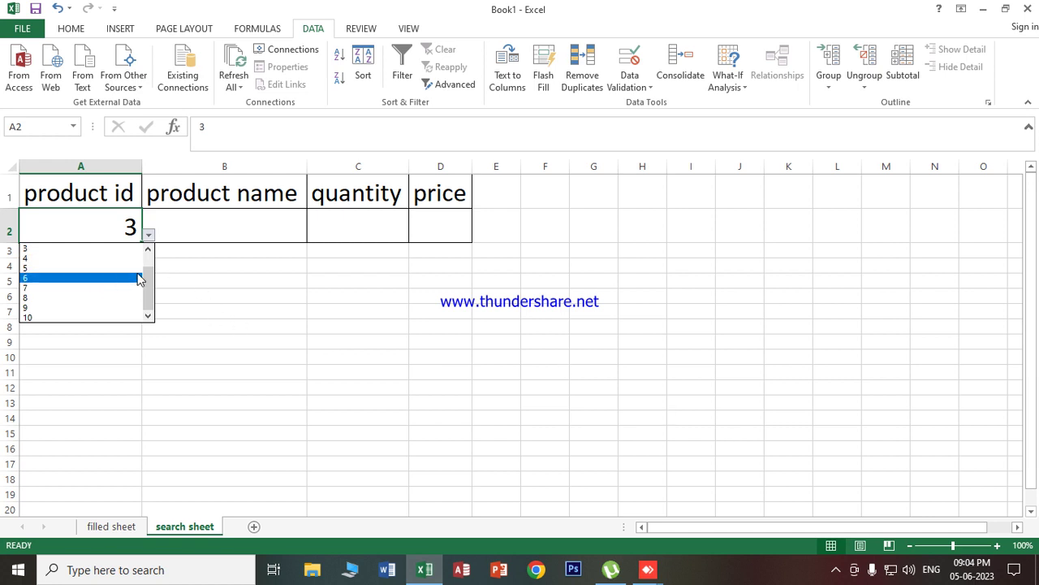
scroll(151, 268, "up", 2)
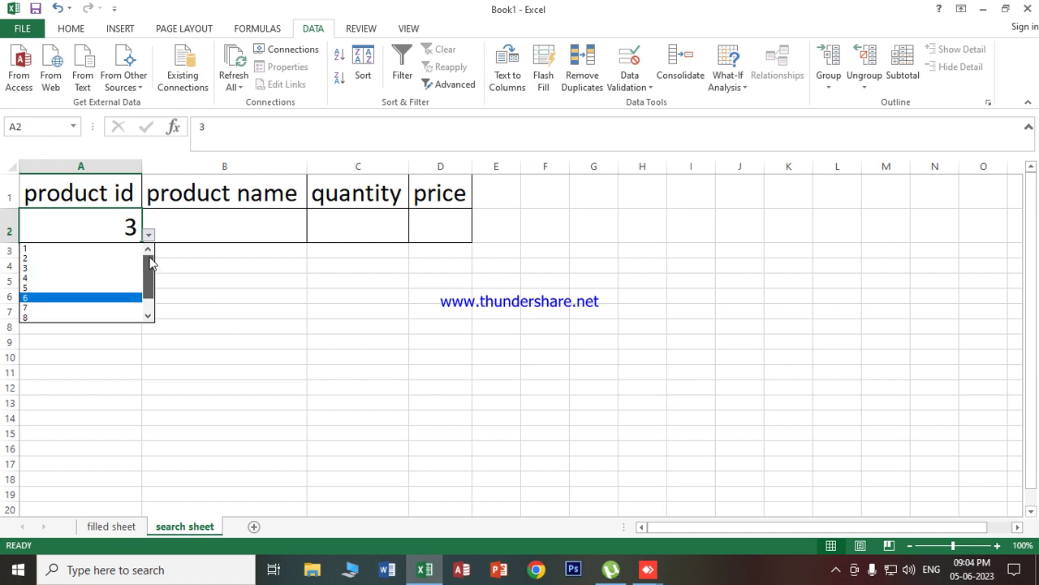
left_click(46, 252)
left_click(198, 227)
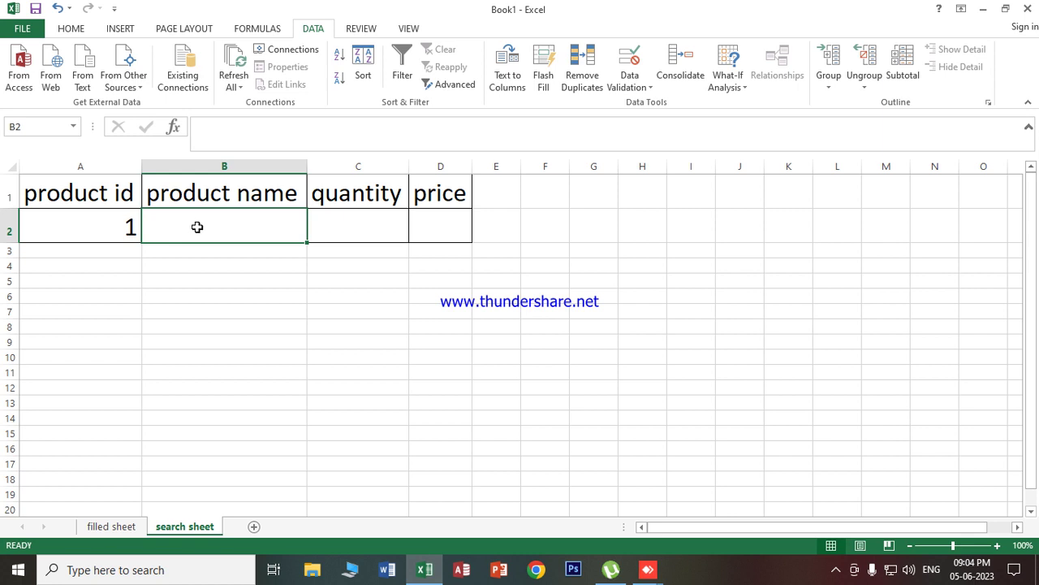
Enter =vlookup(A2,'filled sheet'!A2:D11,2,FALSE) in B2, returning Kurkure for id 1
type("=vloo")
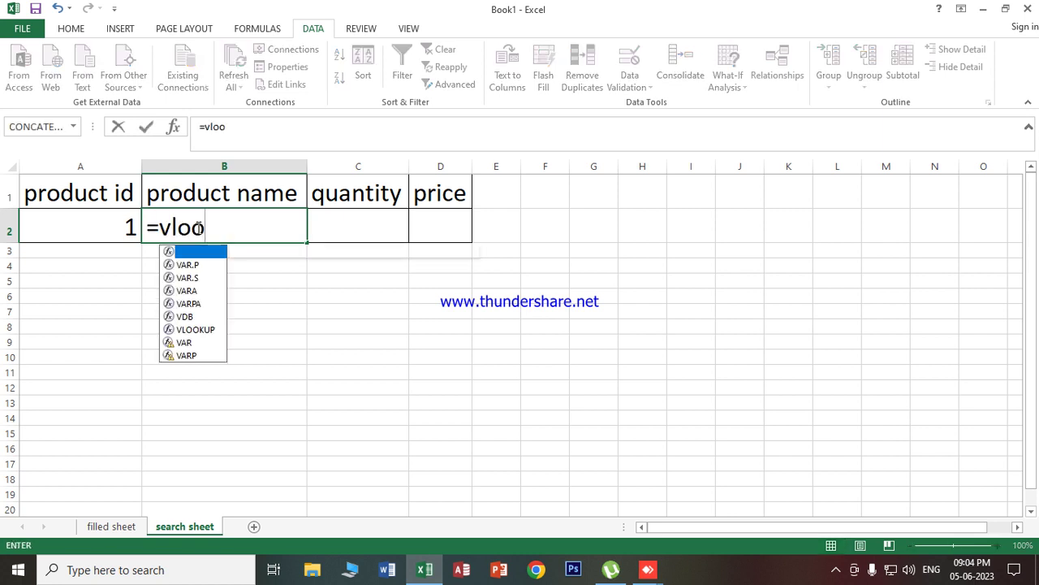
type("kup")
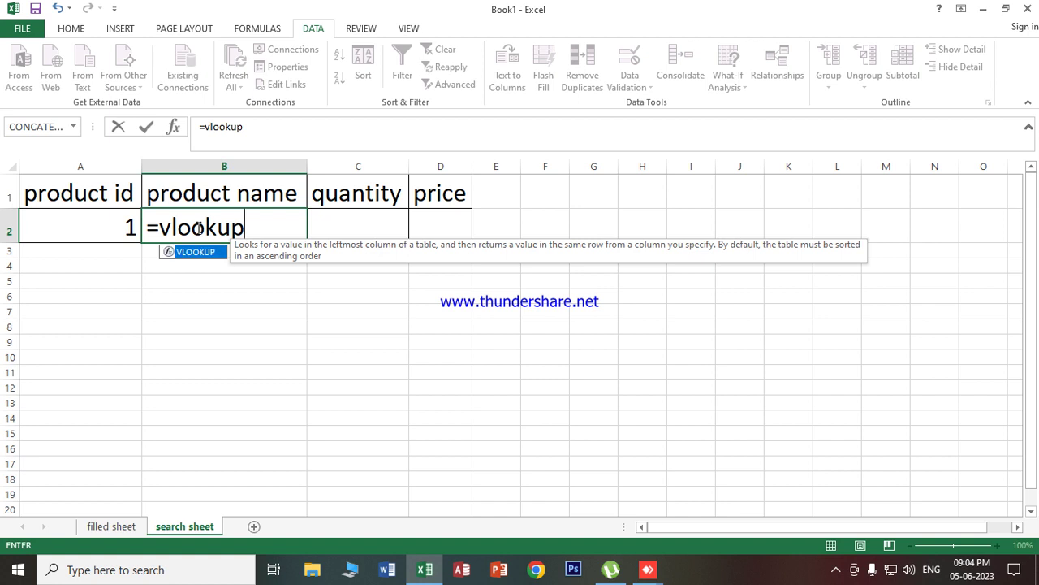
type("(")
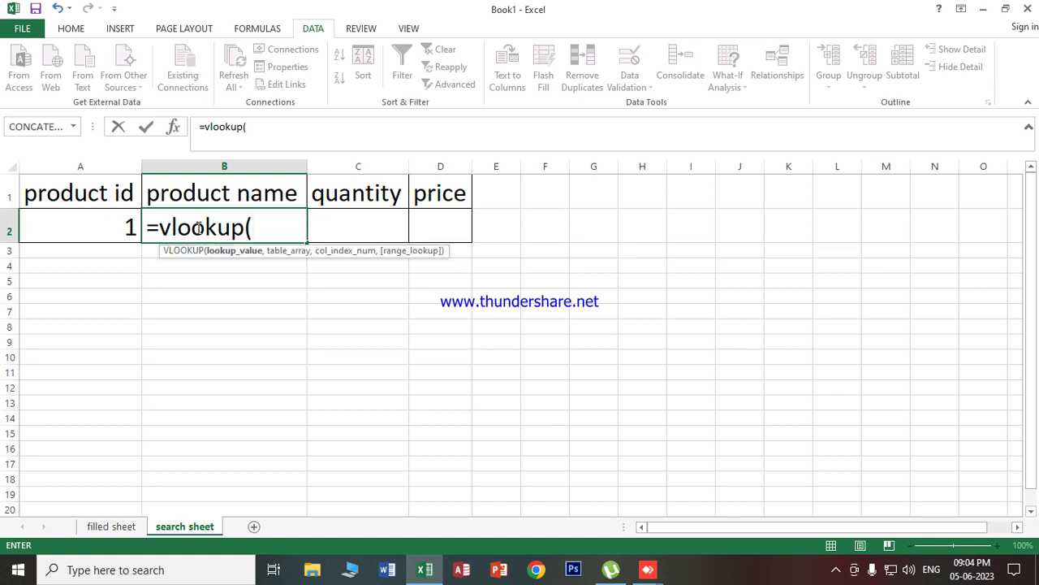
left_click(89, 233)
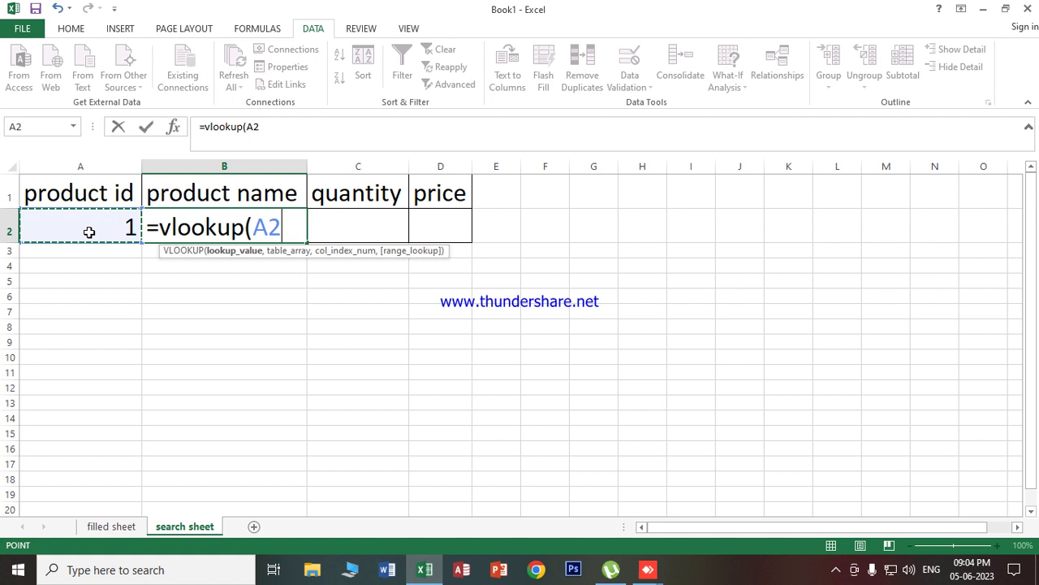
type(",")
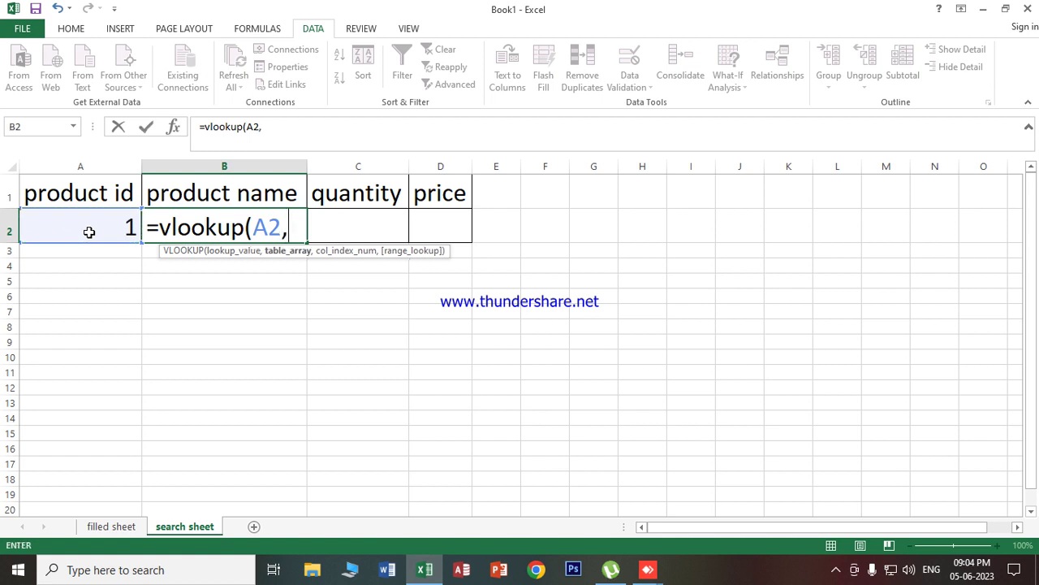
left_click(108, 526)
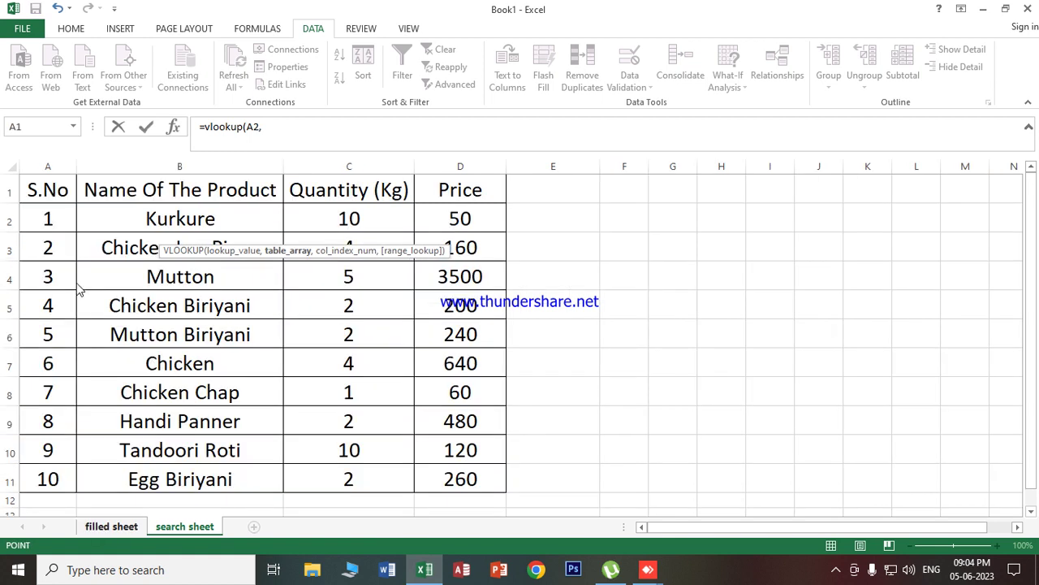
left_click_drag(79, 234, 276, 235)
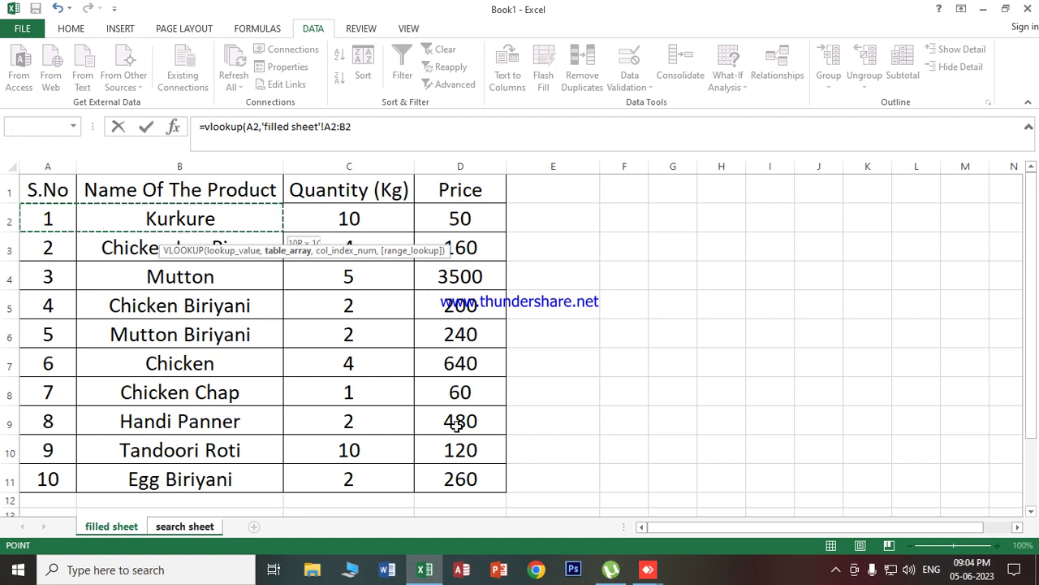
left_click(475, 485, "shift")
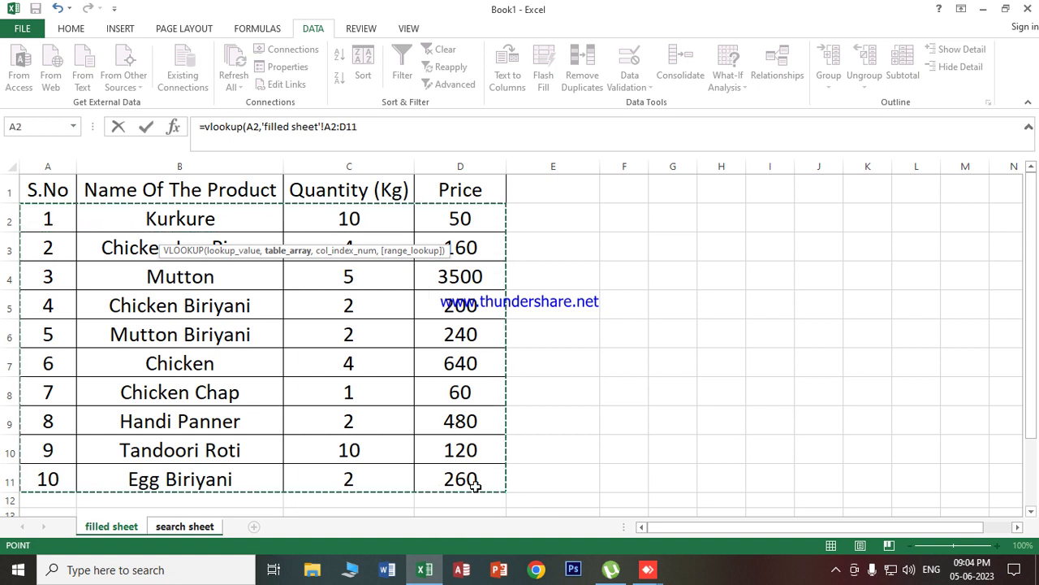
type(",")
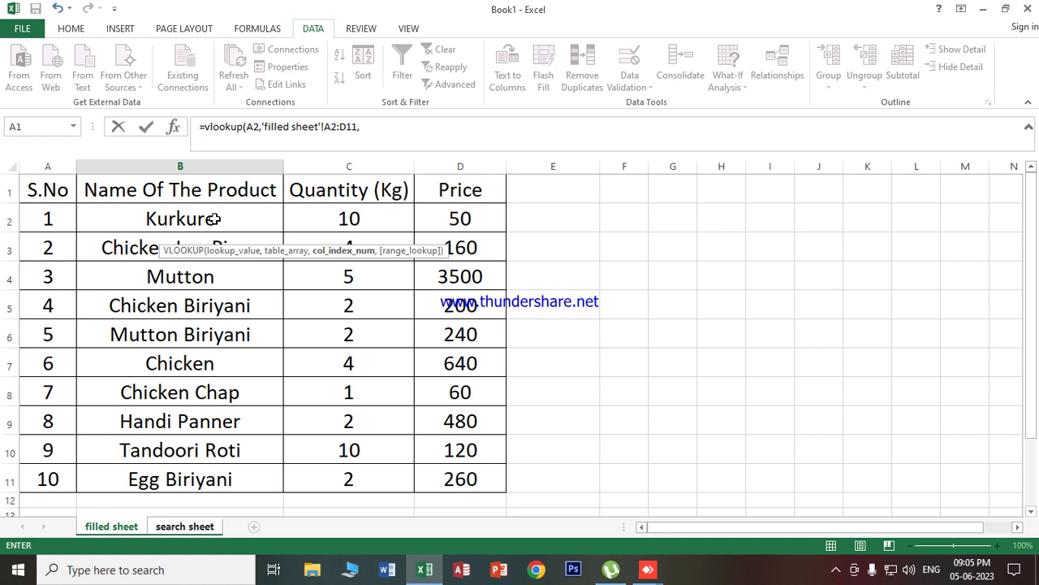
type("2,")
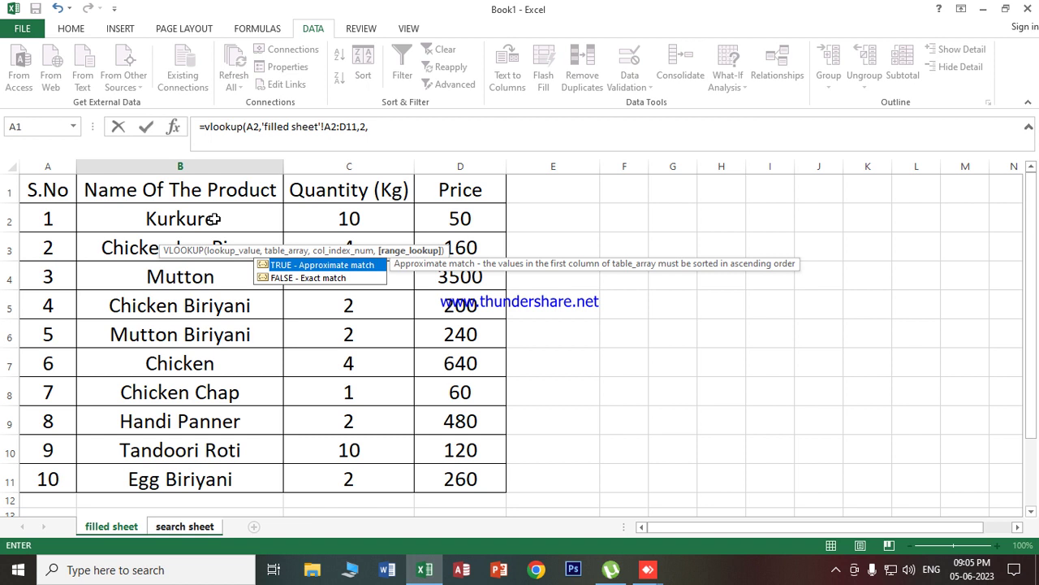
double_click(279, 277)
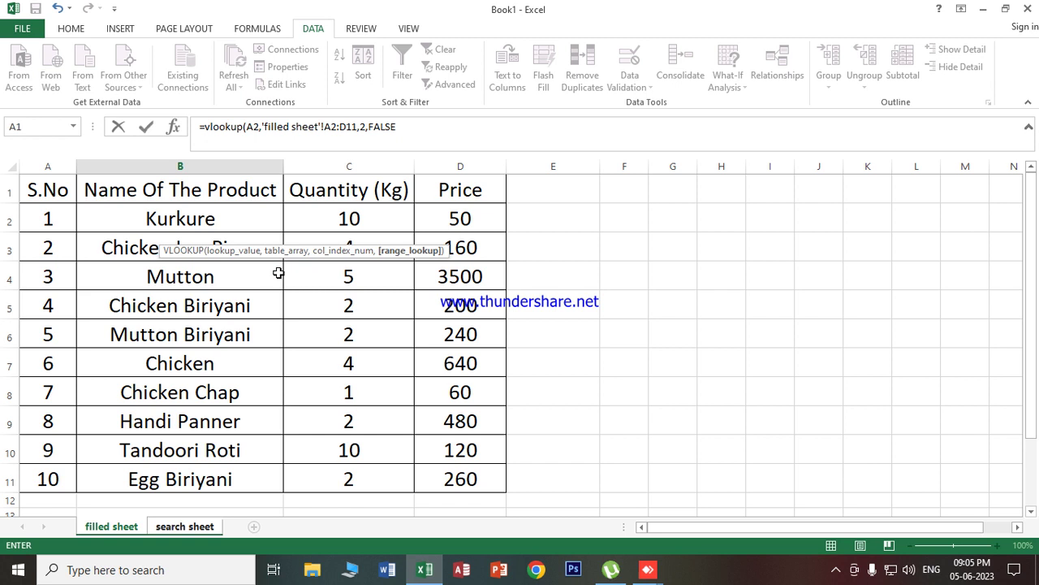
key("Return")
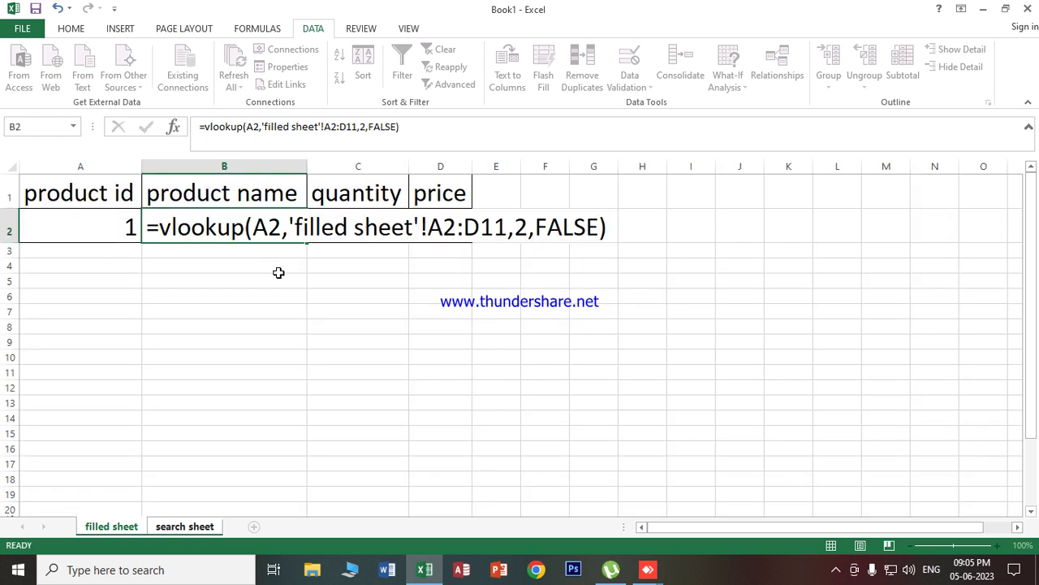
Choose product id 2 and autofit column B to fit Chicken Leg Piece
left_click(101, 227)
left_click(148, 235)
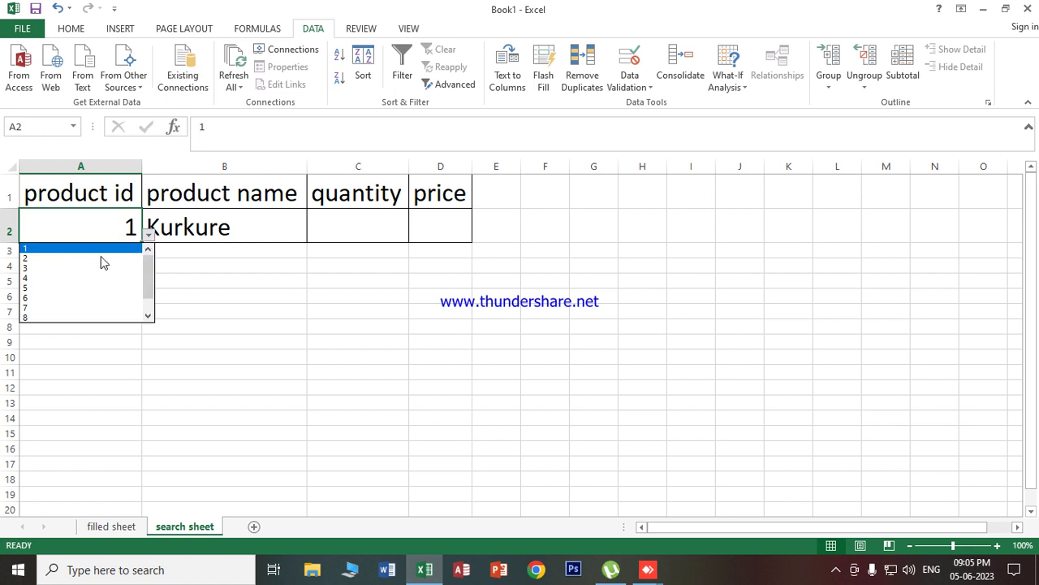
left_click(44, 259)
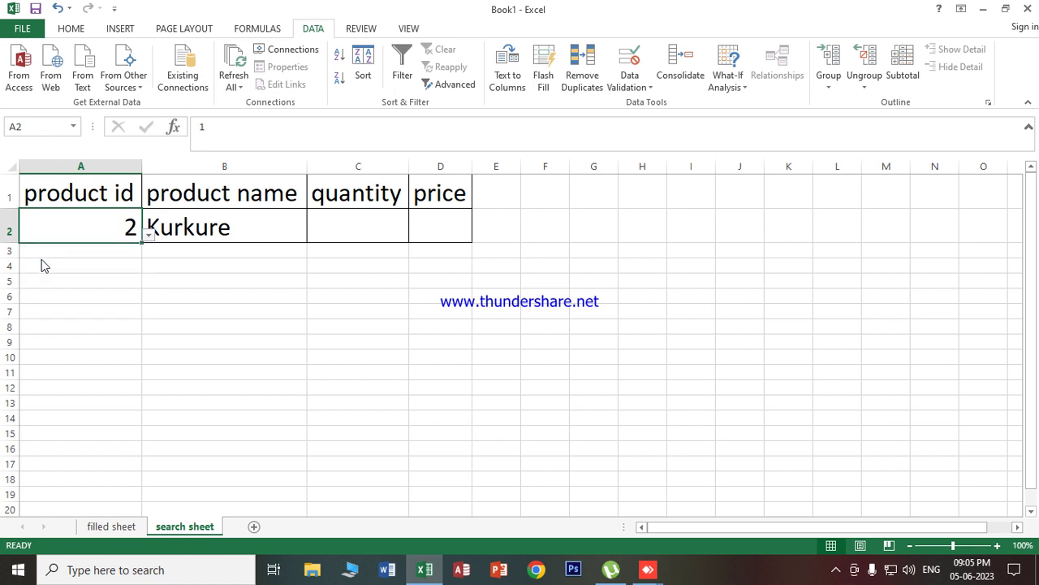
left_click(194, 294)
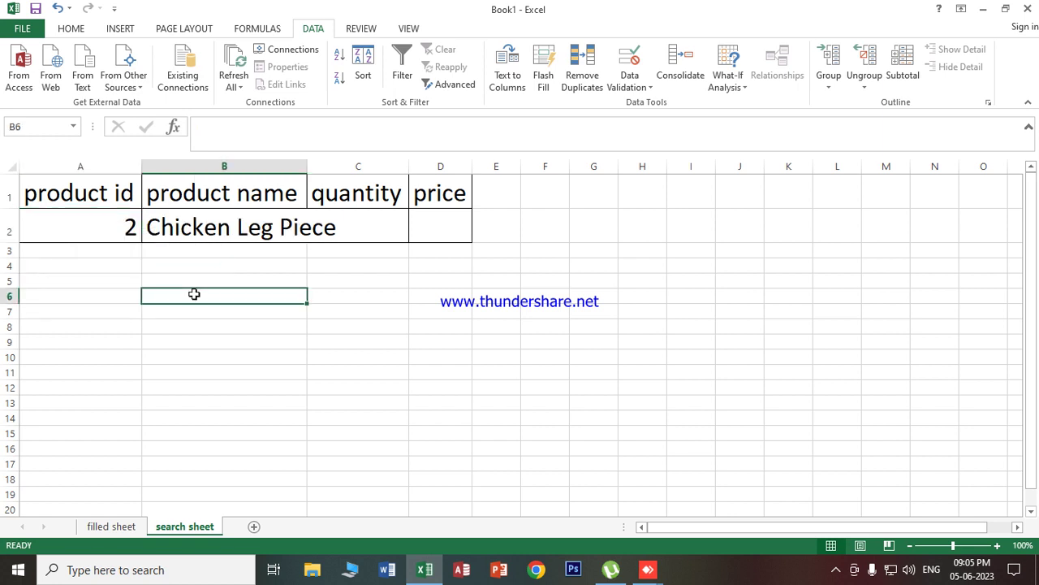
double_click(307, 166)
Switch A2 to product id 3, showing Mutton, after checking the filled sheet
left_click(126, 235)
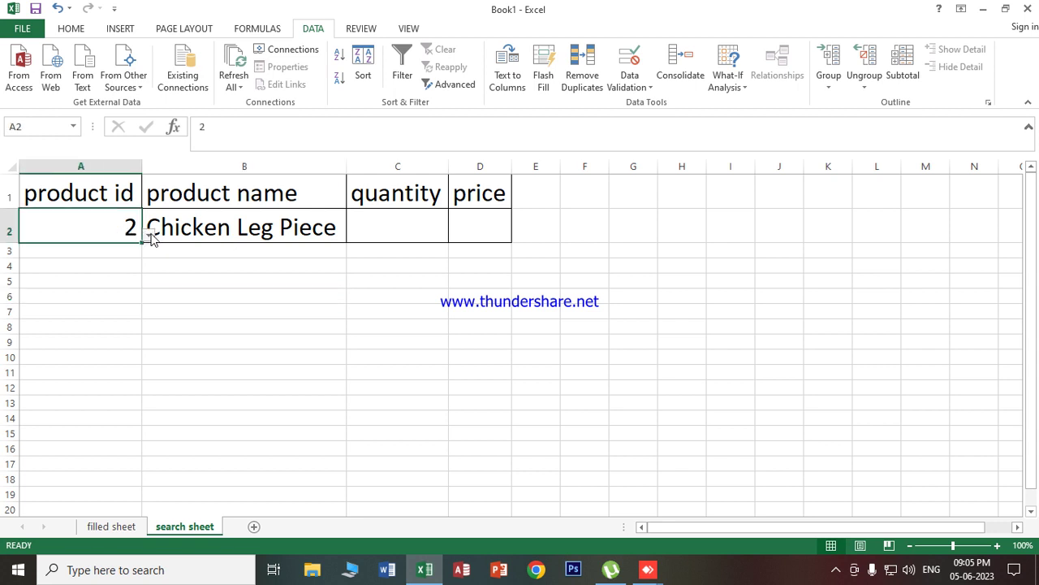
left_click(148, 235)
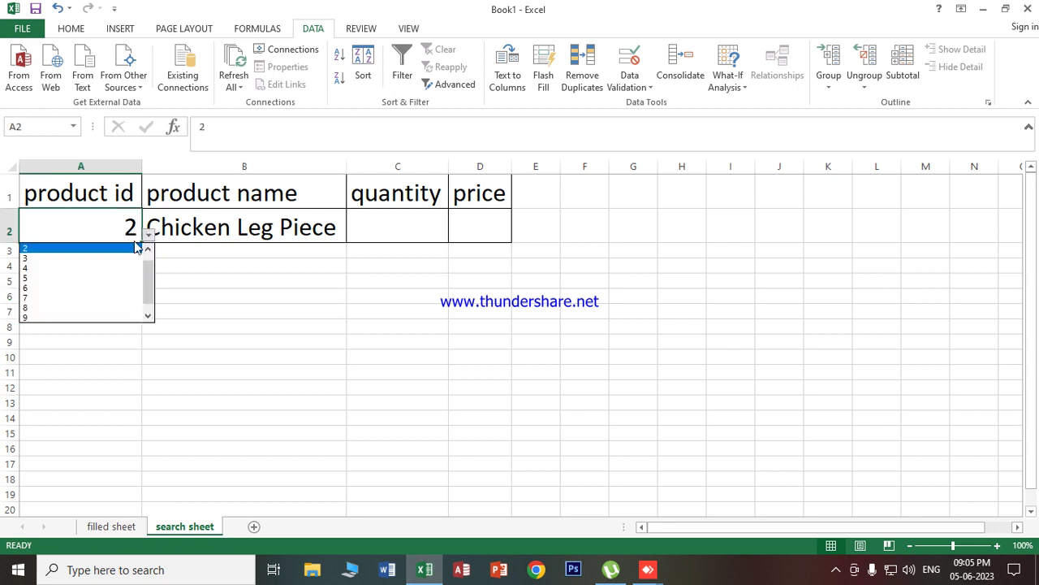
left_click(69, 258)
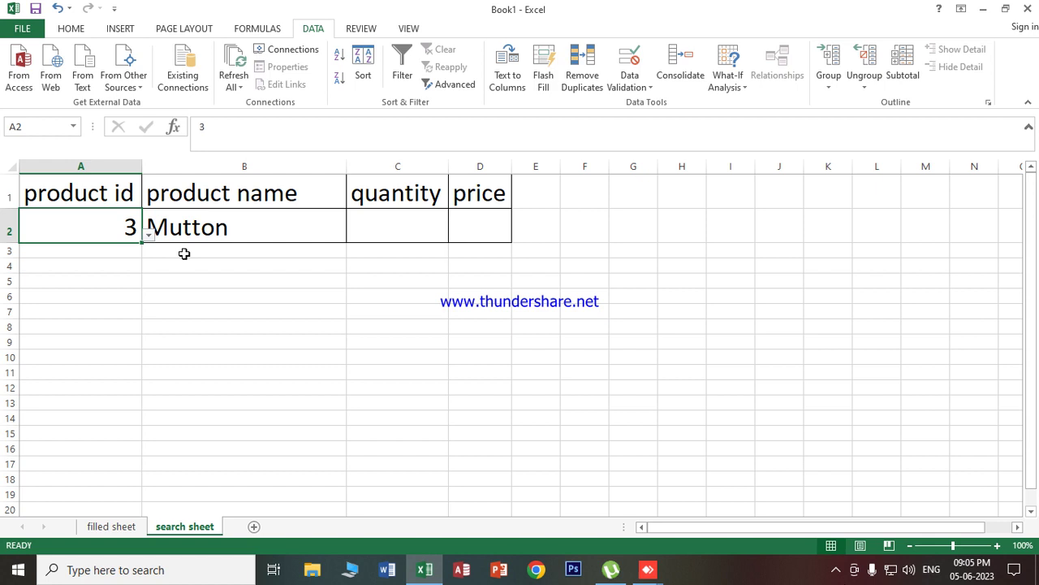
left_click(116, 527)
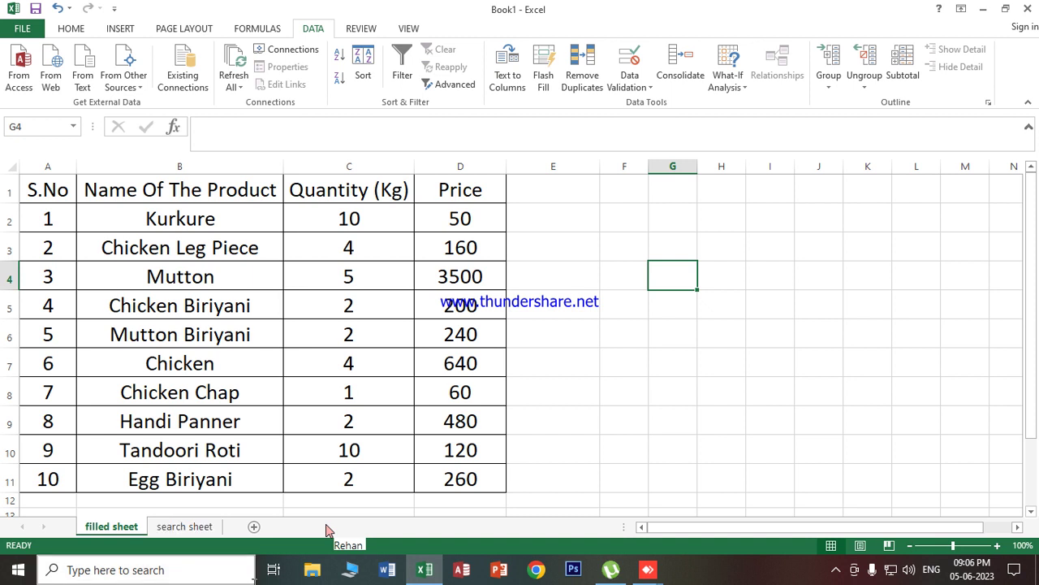
left_click(185, 527)
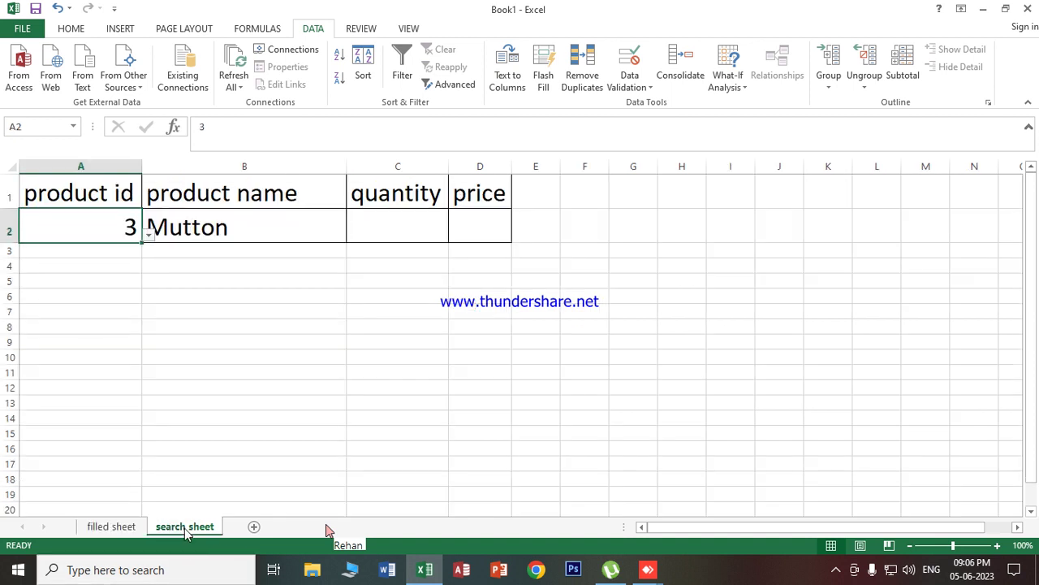
left_click(388, 232)
Enter =vlookup(A2,'filled sheet'!A2:D11,3,FALSE) in C2, returning quantity 5
type("=vlook")
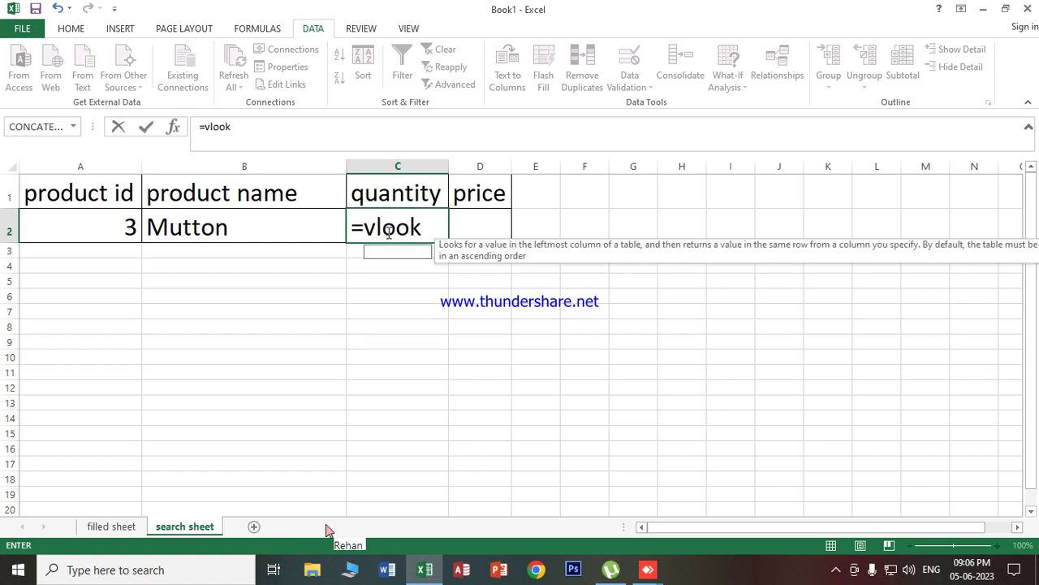
type("up(")
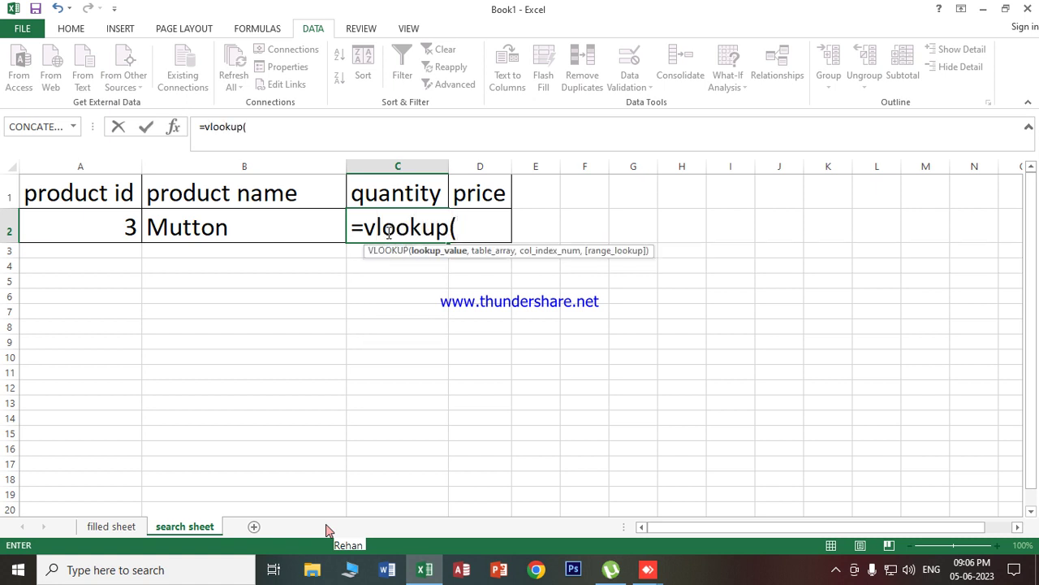
left_click(105, 228)
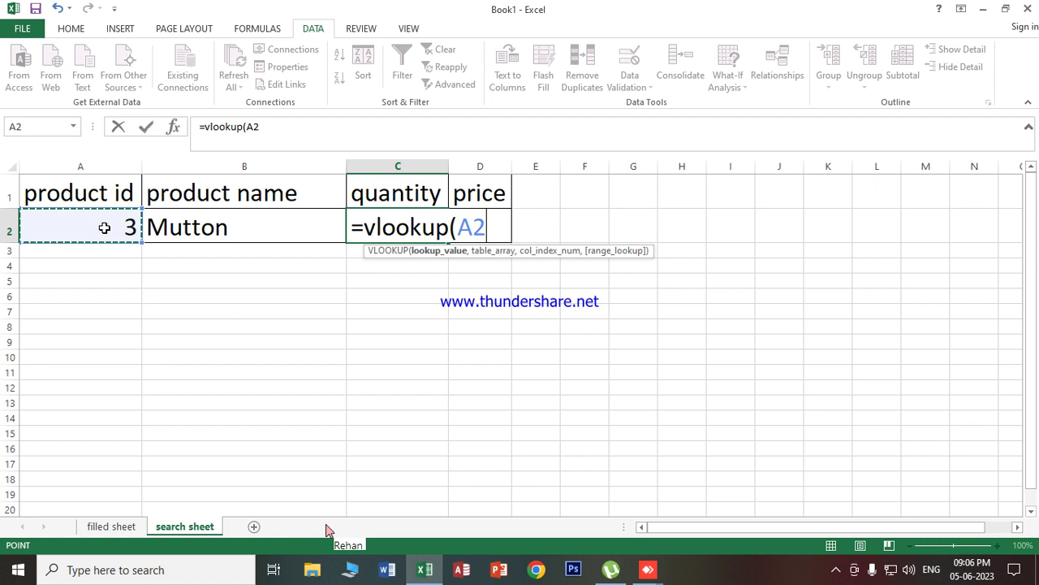
type(",")
left_click(111, 526)
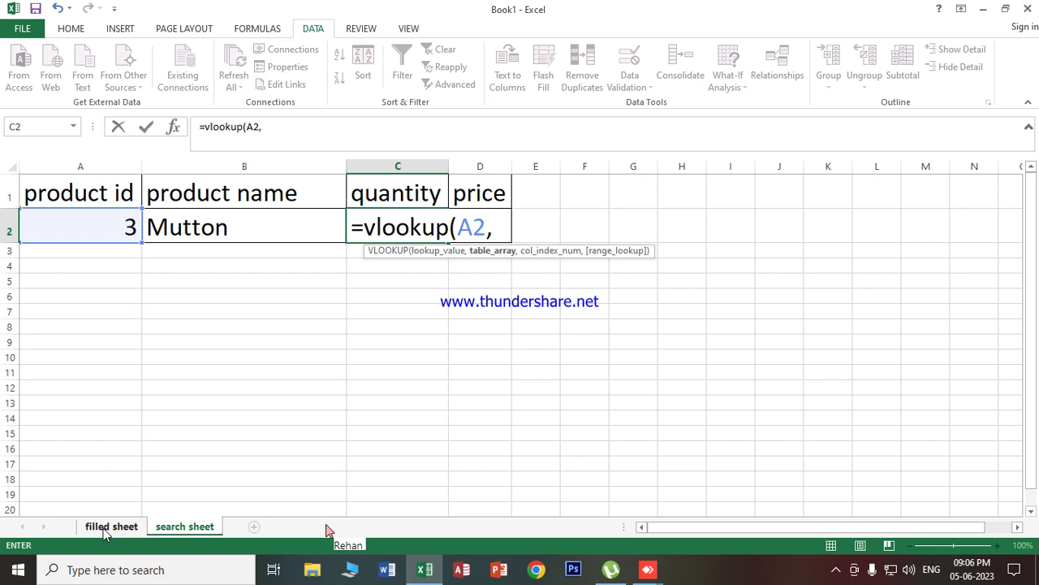
left_click_drag(42, 216, 481, 483)
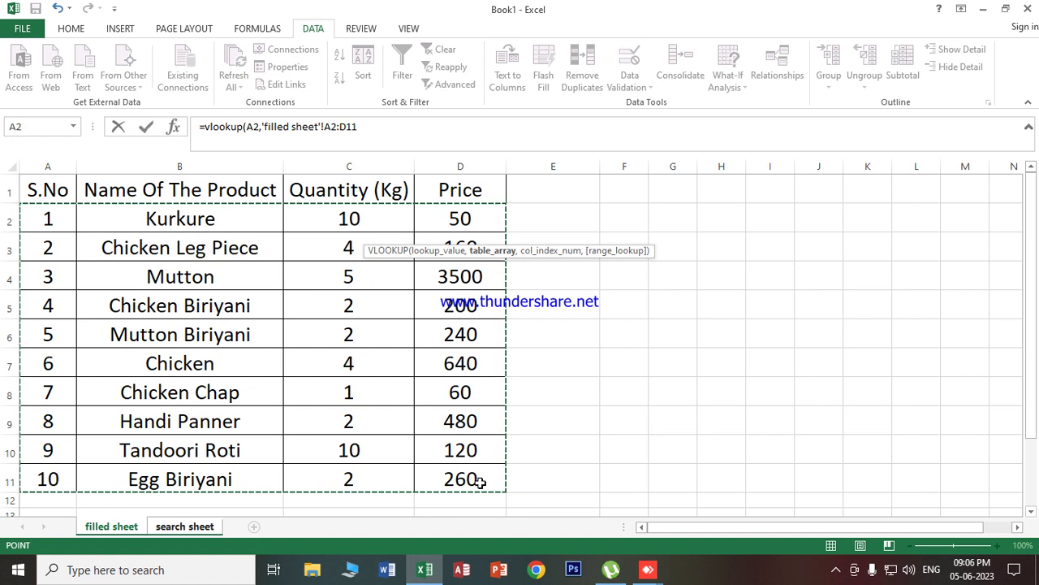
type(",")
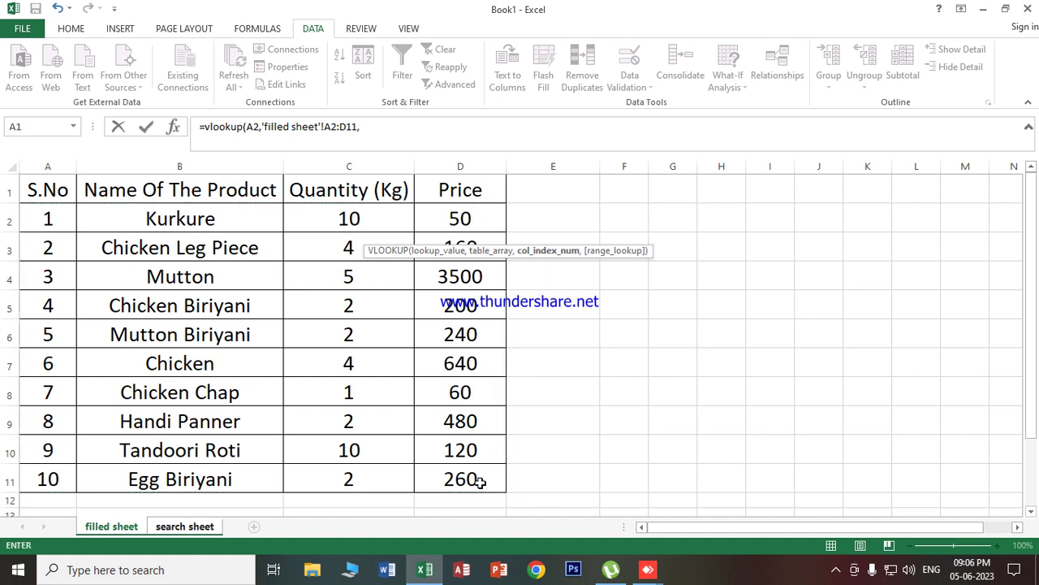
type("3,")
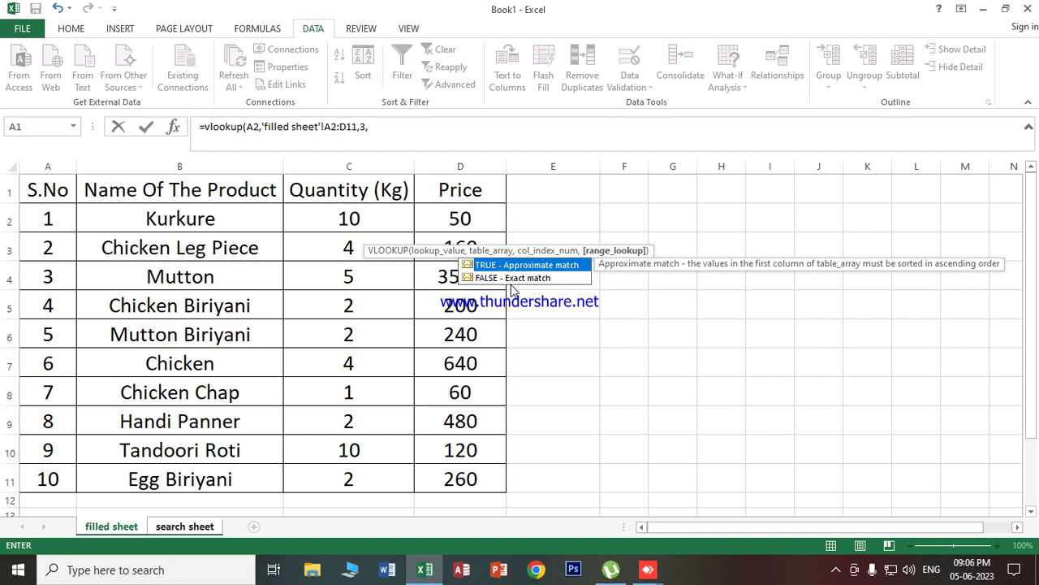
double_click(517, 277)
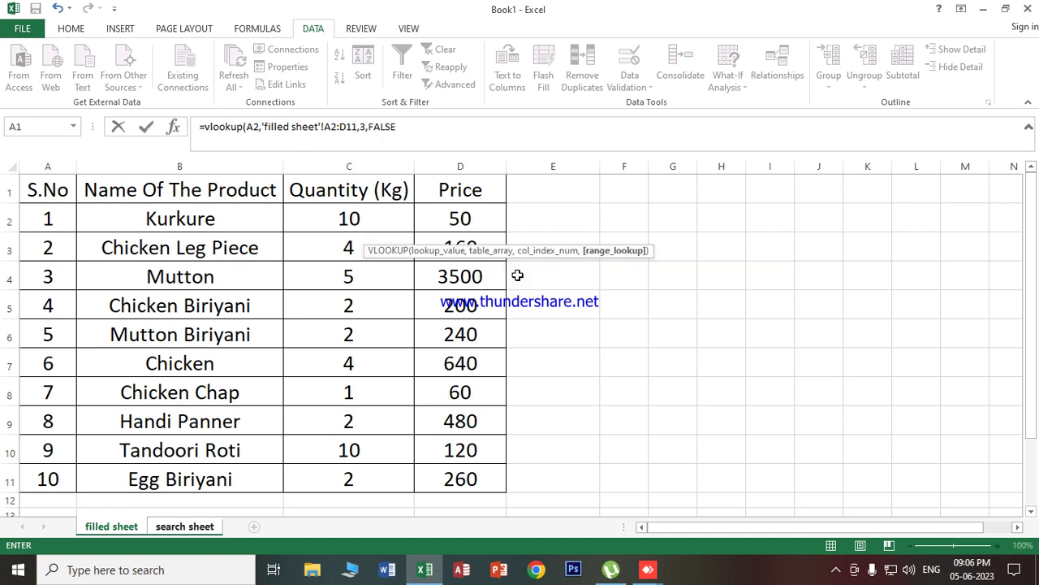
key("Return")
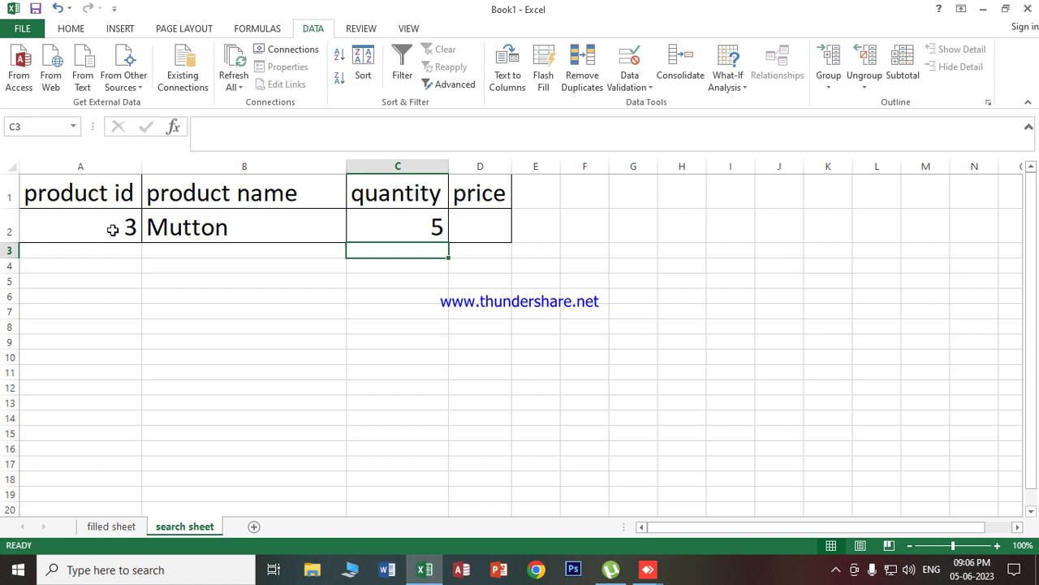
After checking the filled sheet, choose product id 10 from A2's dropdown on the search sheet
left_click(111, 527)
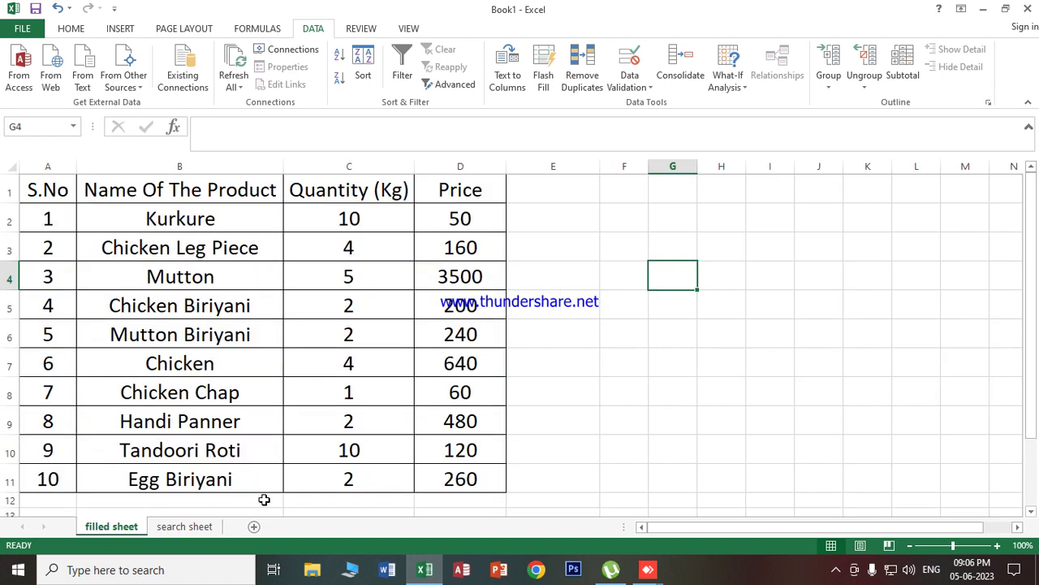
left_click(185, 526)
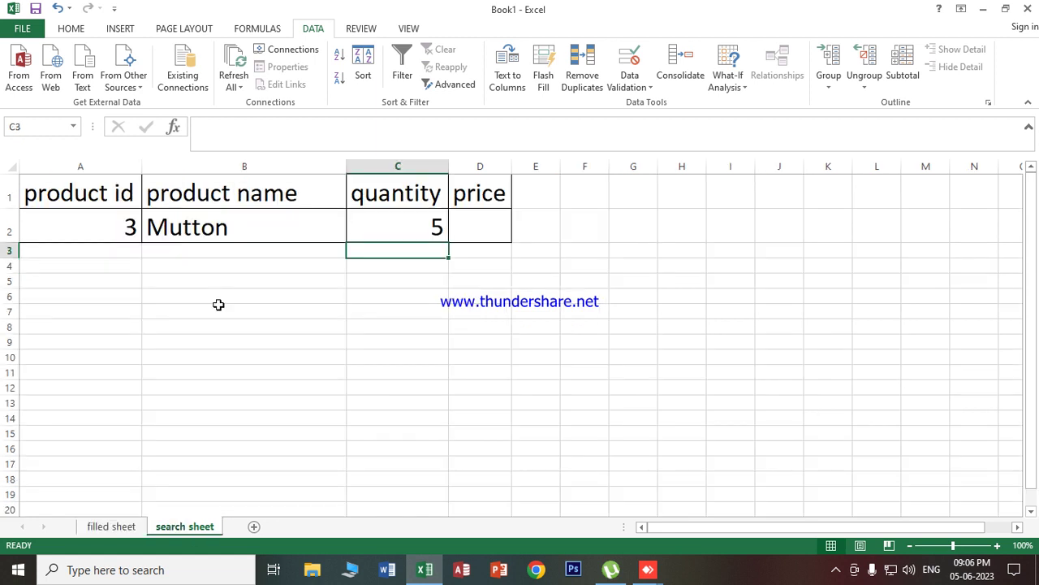
left_click(138, 231)
left_click(148, 235)
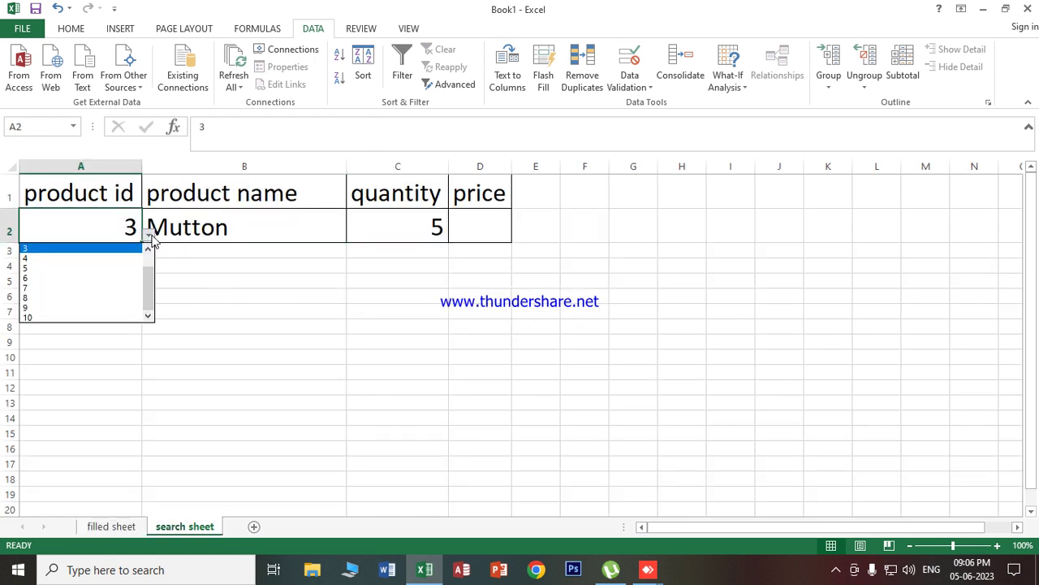
scroll(142, 314, "down", 1)
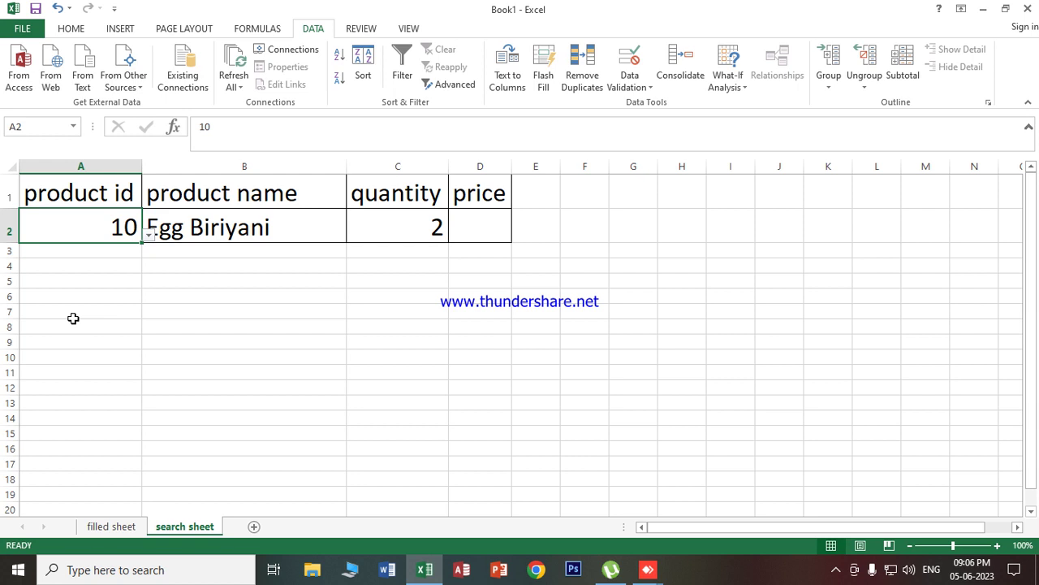
Verify Egg Biriyani with quantity 2 against the filled sheet, then select price cell D2
left_click(114, 526)
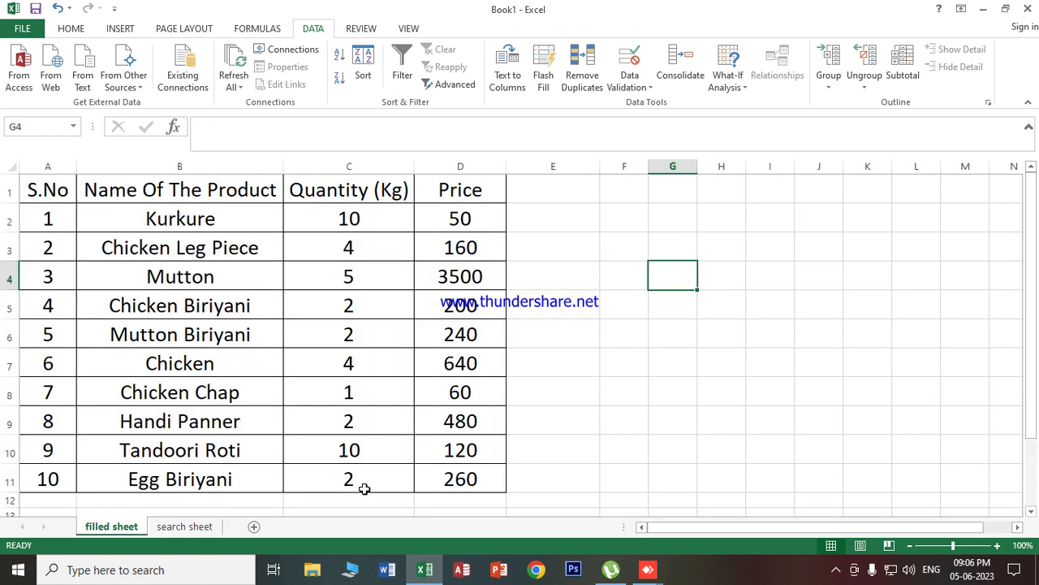
left_click(185, 526)
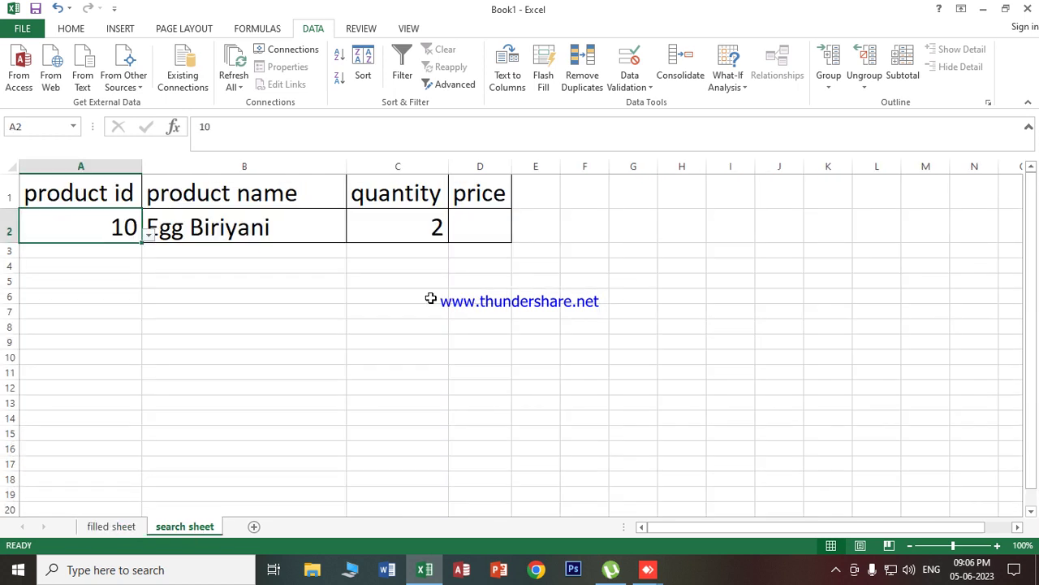
left_click(494, 220)
Enter =vlookup(A2,'filled sheet'!A2:D11,4,FALSE) in D2, giving price 260 for Egg Biriyani
type("=vlooku")
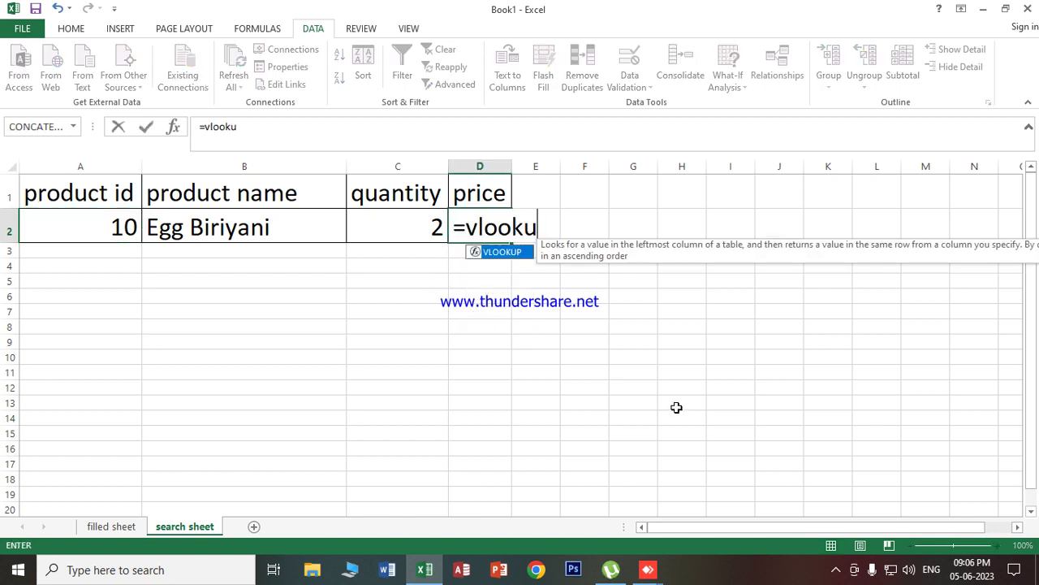
type("p(")
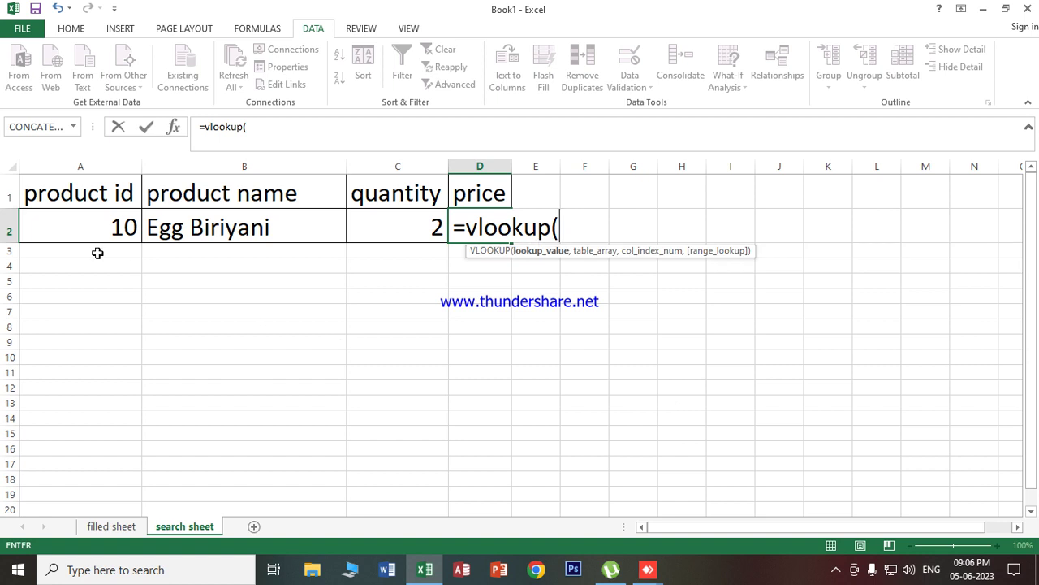
left_click(95, 227)
type(",")
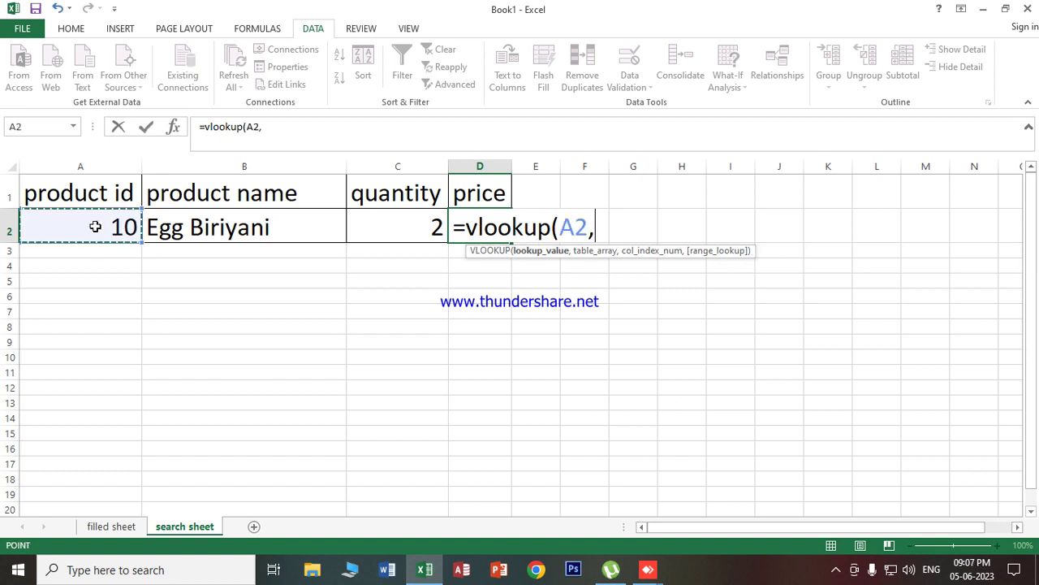
left_click(111, 526)
left_click_drag(60, 219, 450, 484)
type(",")
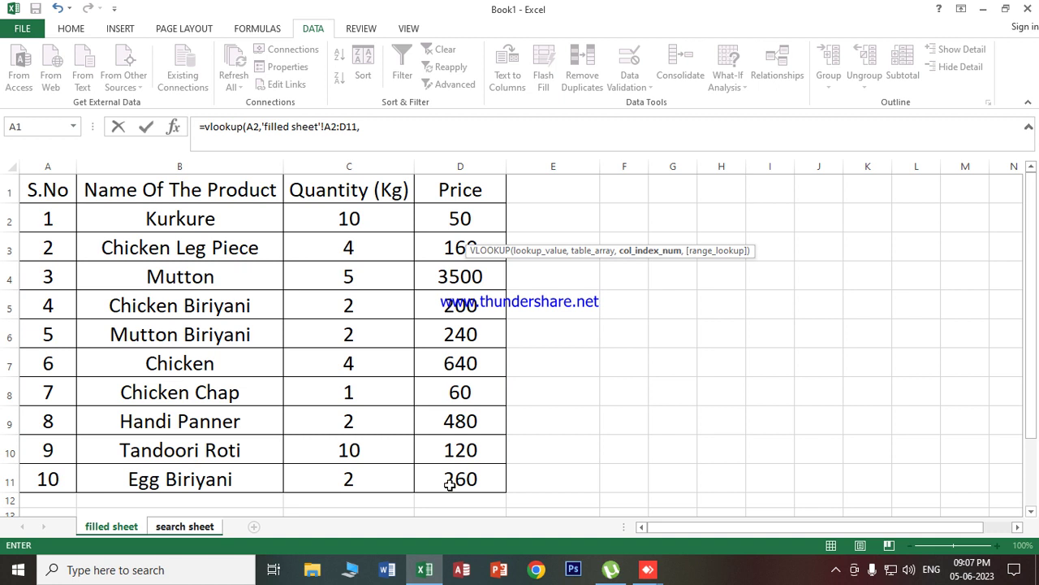
type("4,")
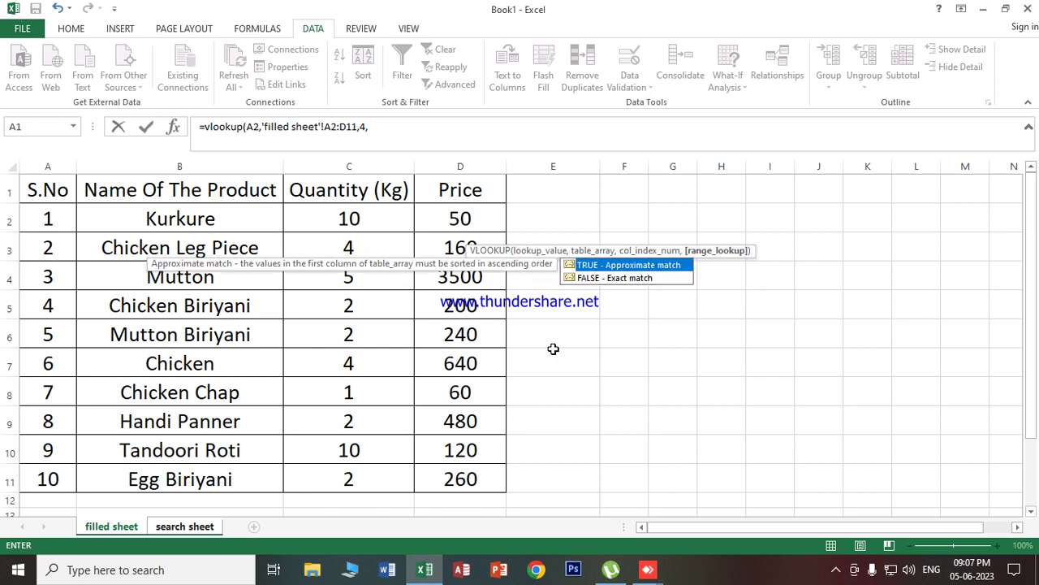
left_click(619, 279)
double_click(620, 278)
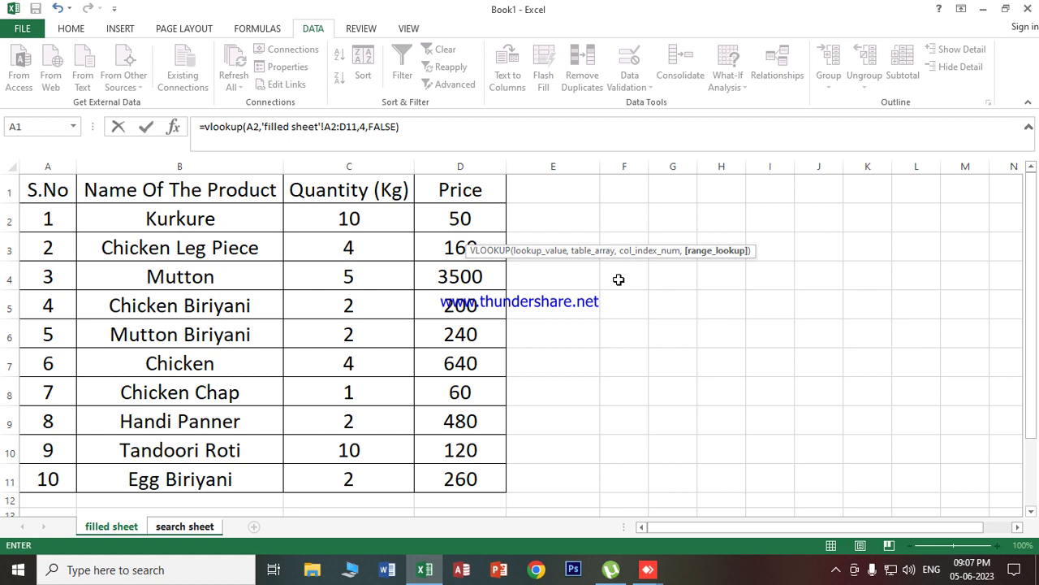
key("Return")
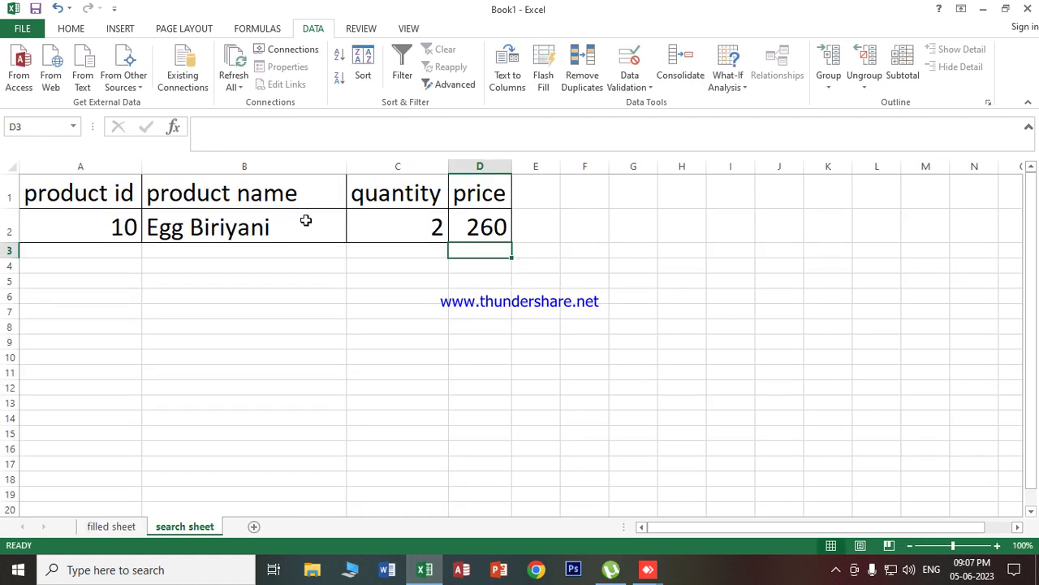
After comparing the price on the filled sheet, pick product id 8 from A2's dropdown
left_click(121, 526)
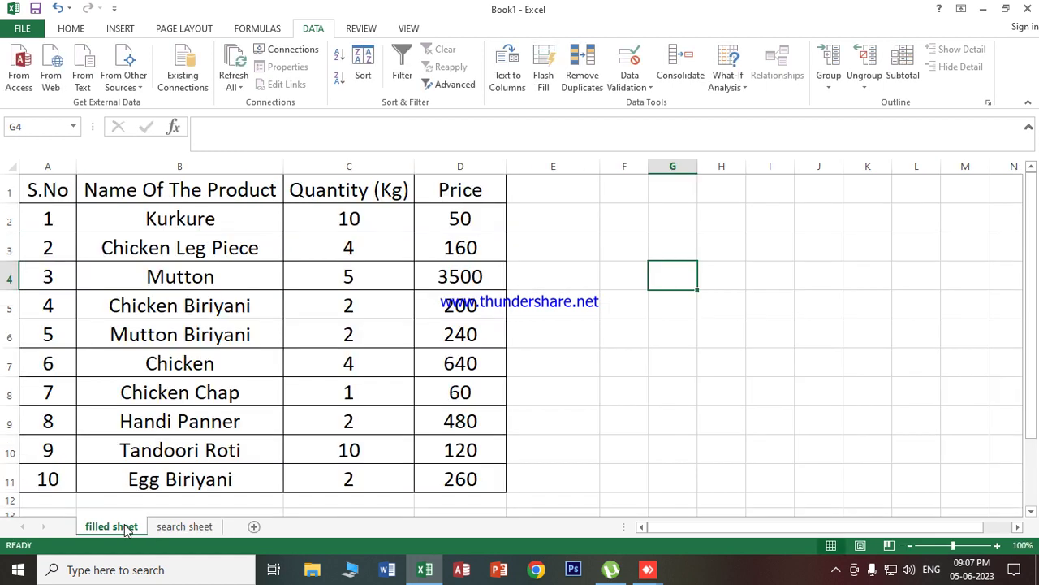
left_click(185, 528)
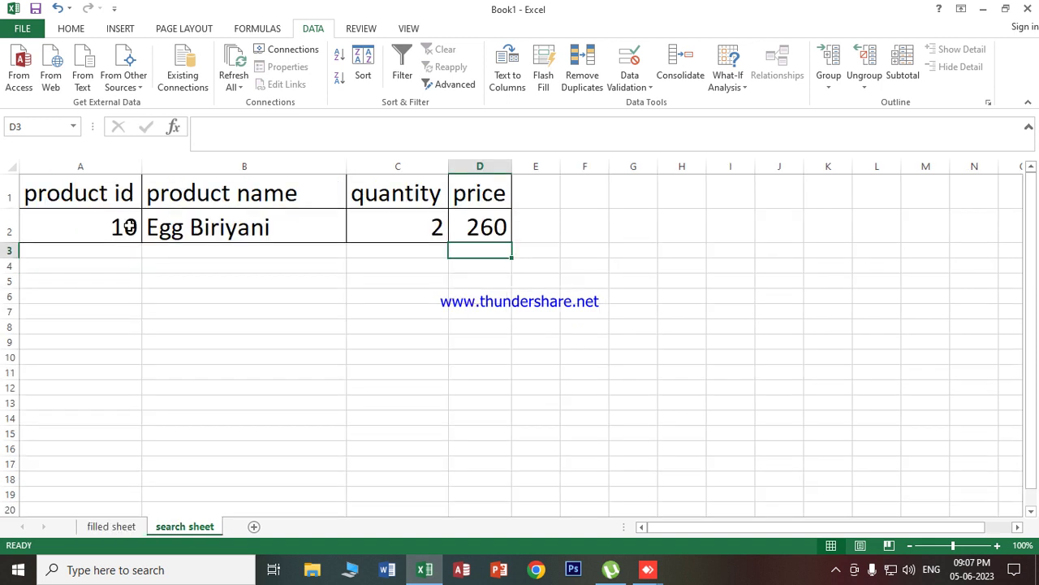
left_click(123, 227)
left_click(148, 234)
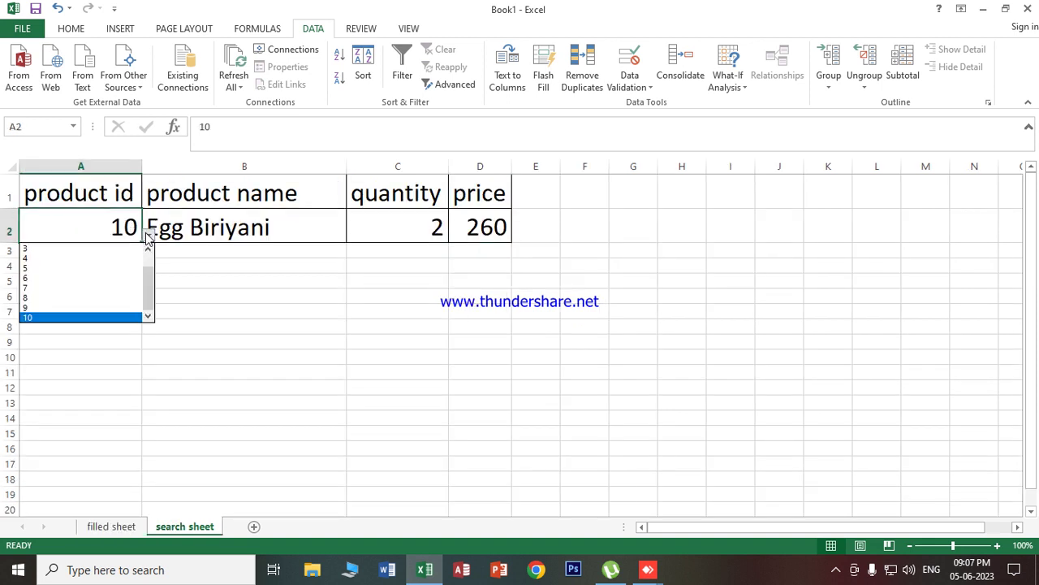
left_click(50, 298)
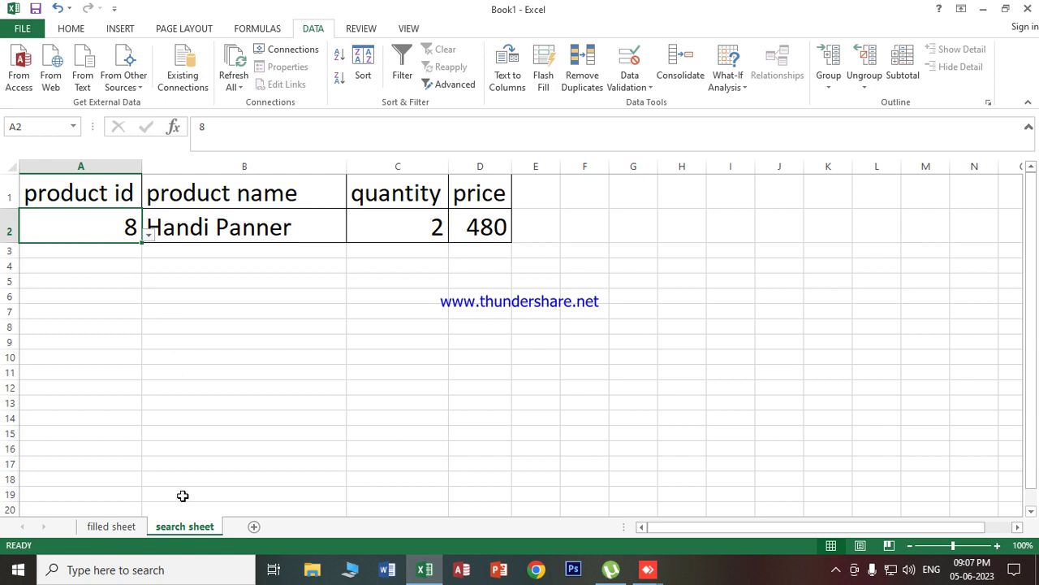
Confirm Handi Panner, quantity 2 and price 480 against the filled sheet, then deselect the search row
left_click(113, 529)
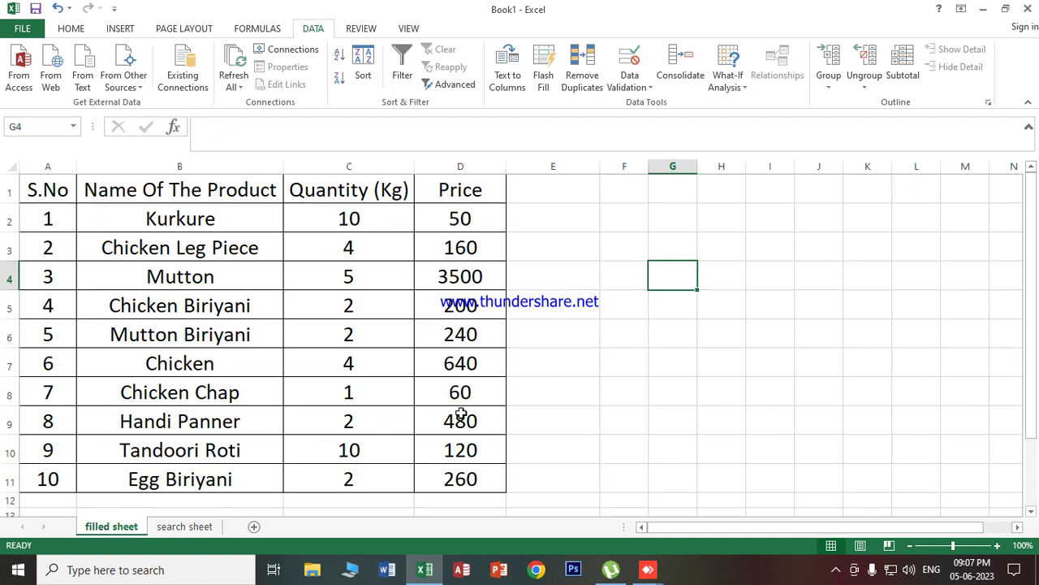
left_click(203, 527)
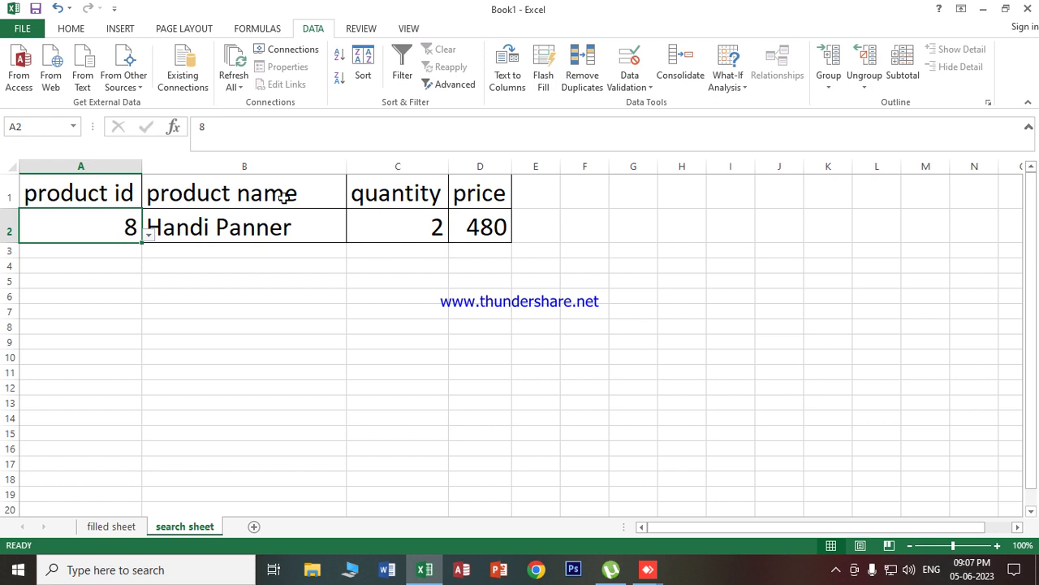
left_click(227, 337)
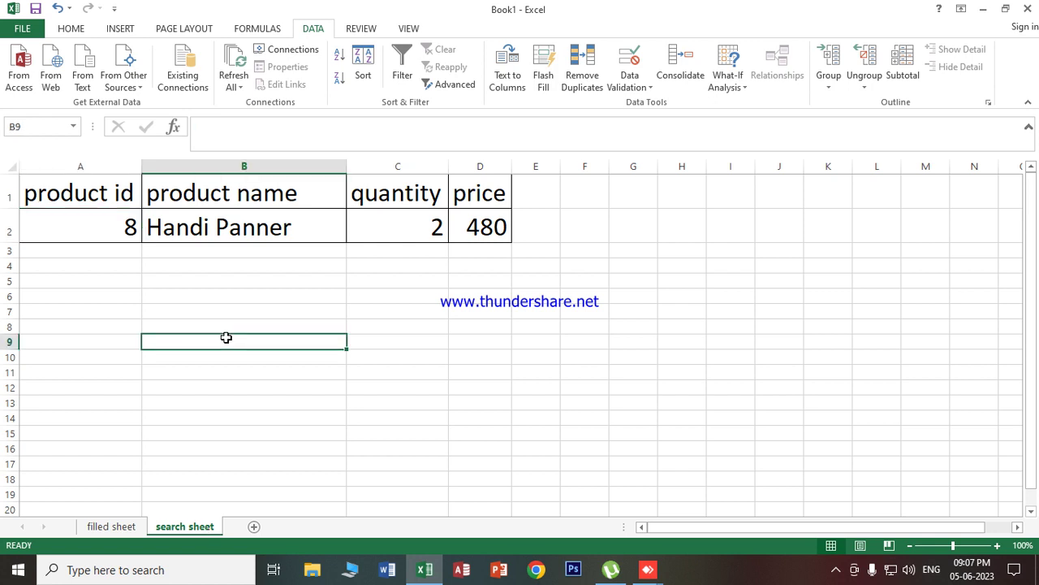